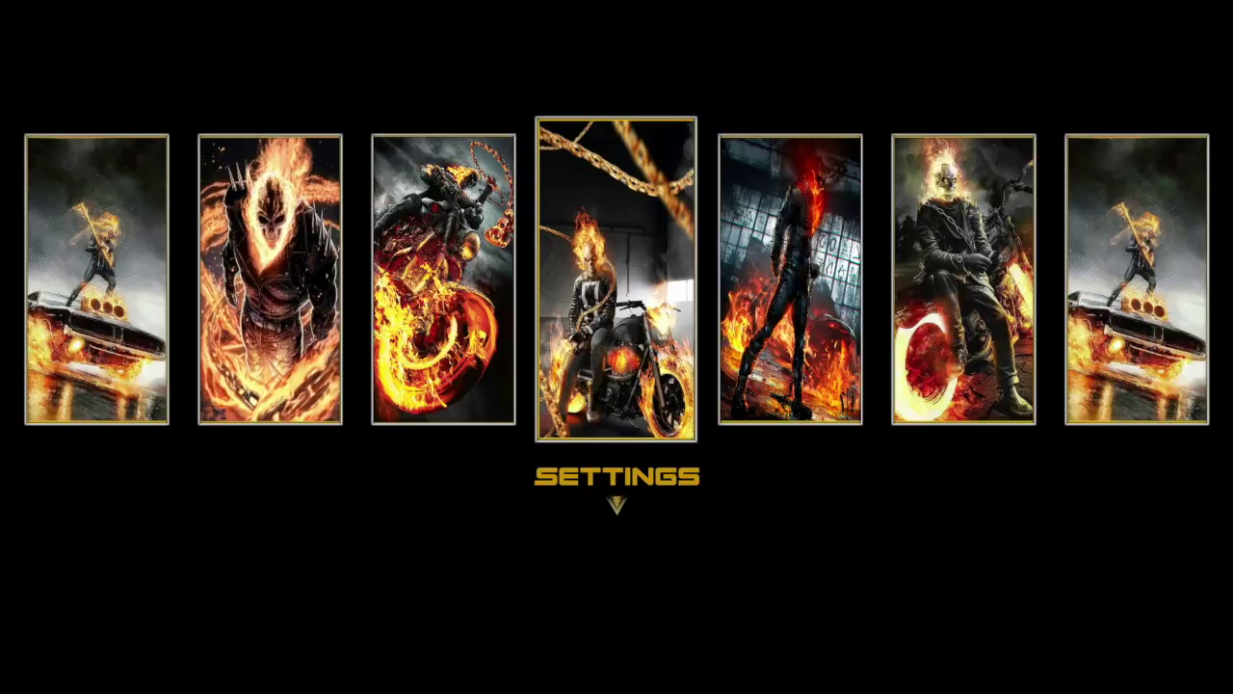
# Browse the home carousel through Movies, Media, Settings and Shutdown, peeking at Settings' sub-options
pyautogui.press('Right')
pyautogui.press('Right')
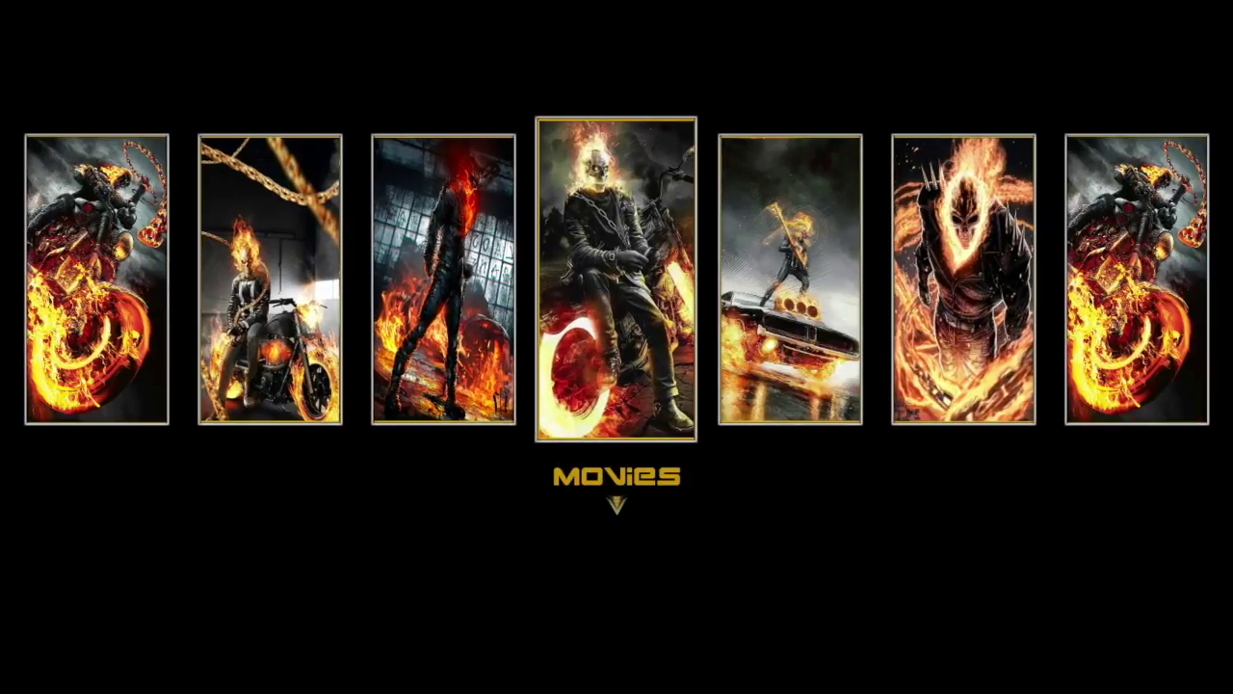
pyautogui.press('Right')
pyautogui.press('Right')
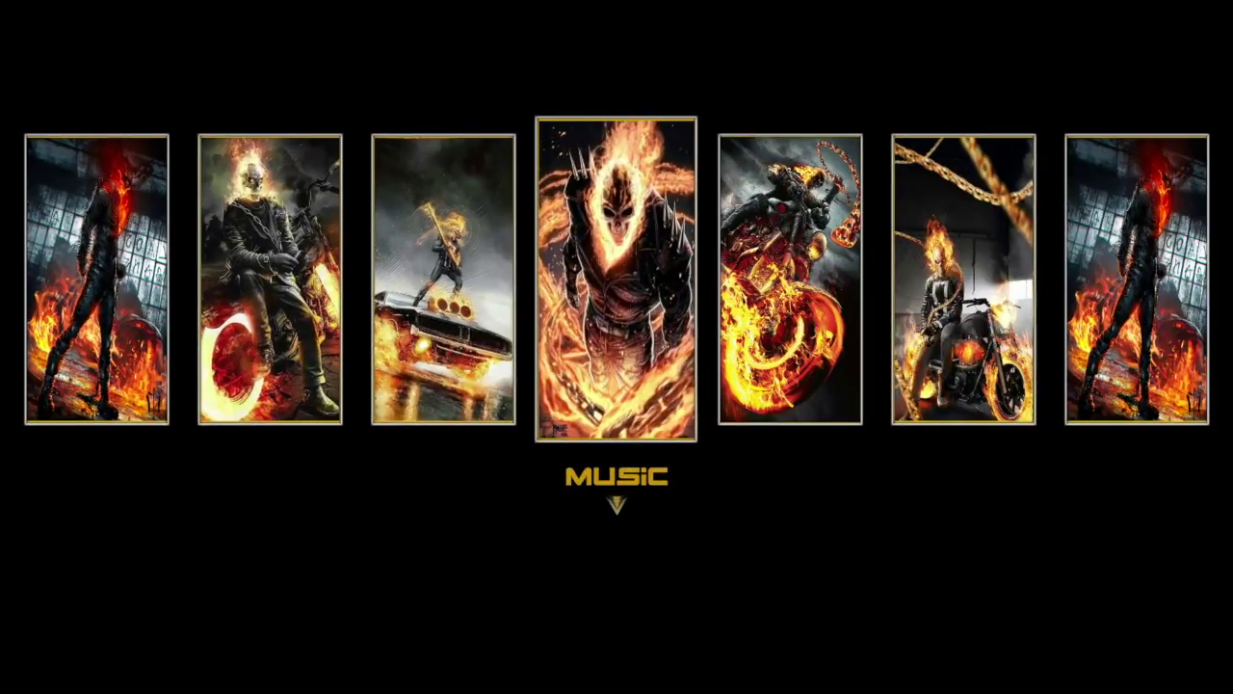
pyautogui.press('Right')
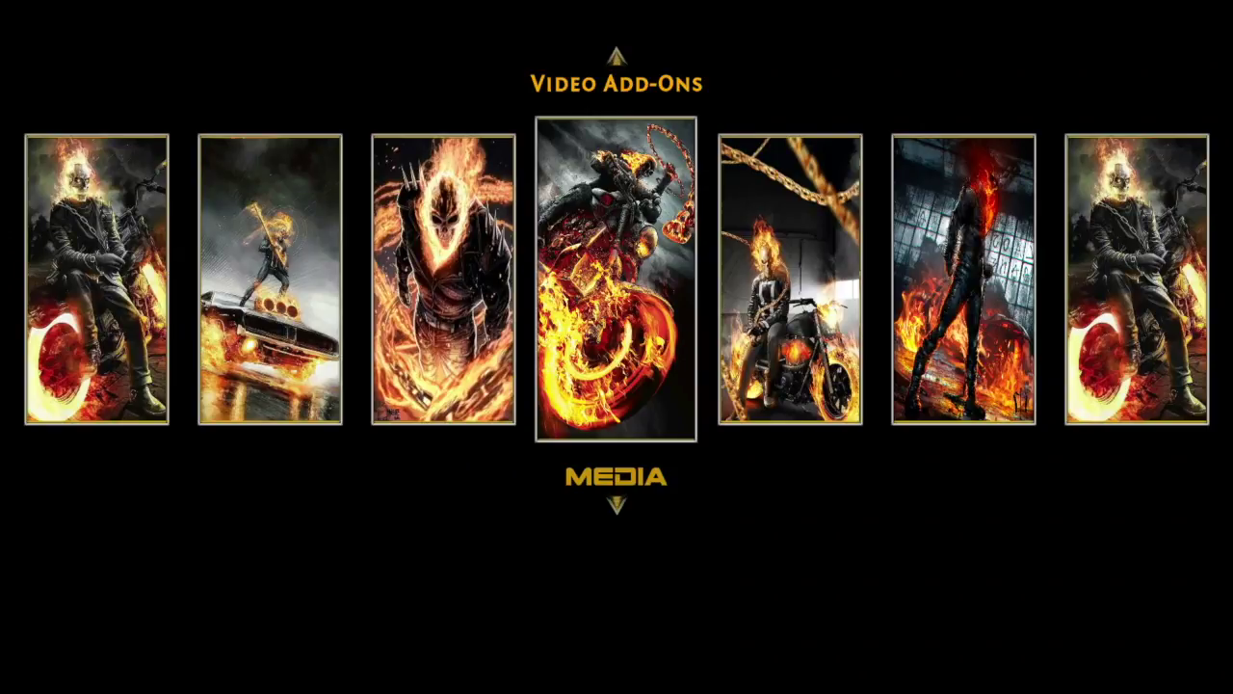
pyautogui.press('Right')
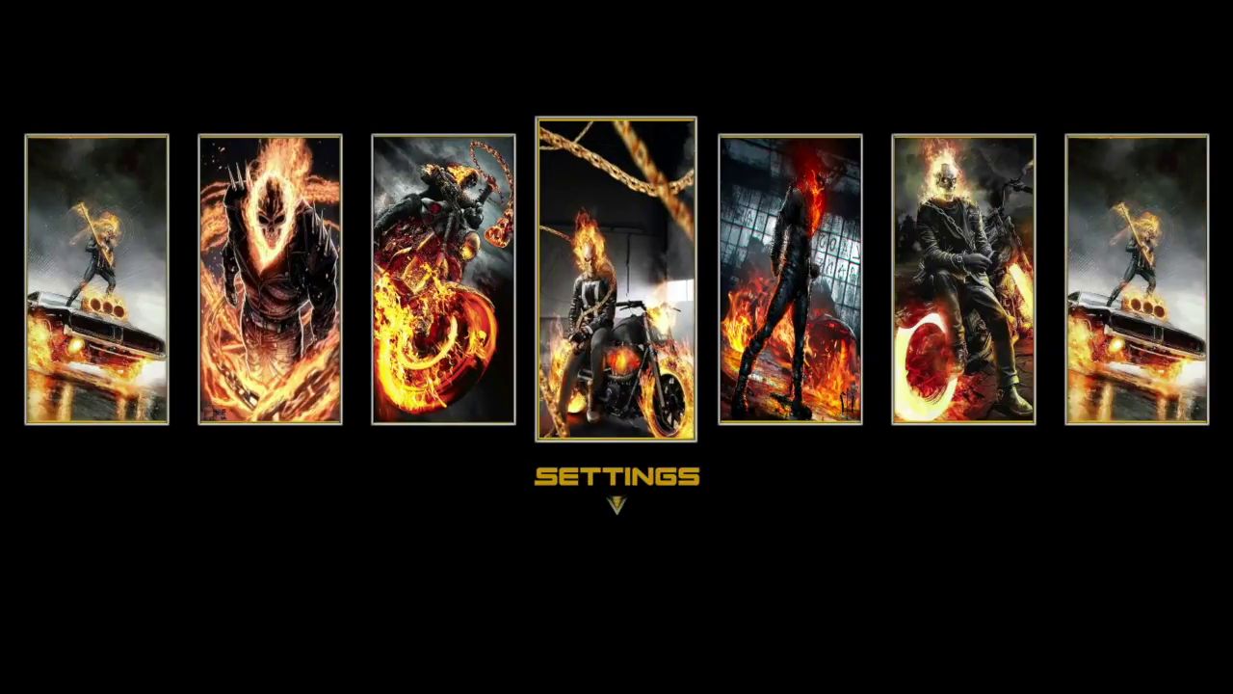
pyautogui.press('Right')
pyautogui.press('Right')
pyautogui.press('Left')
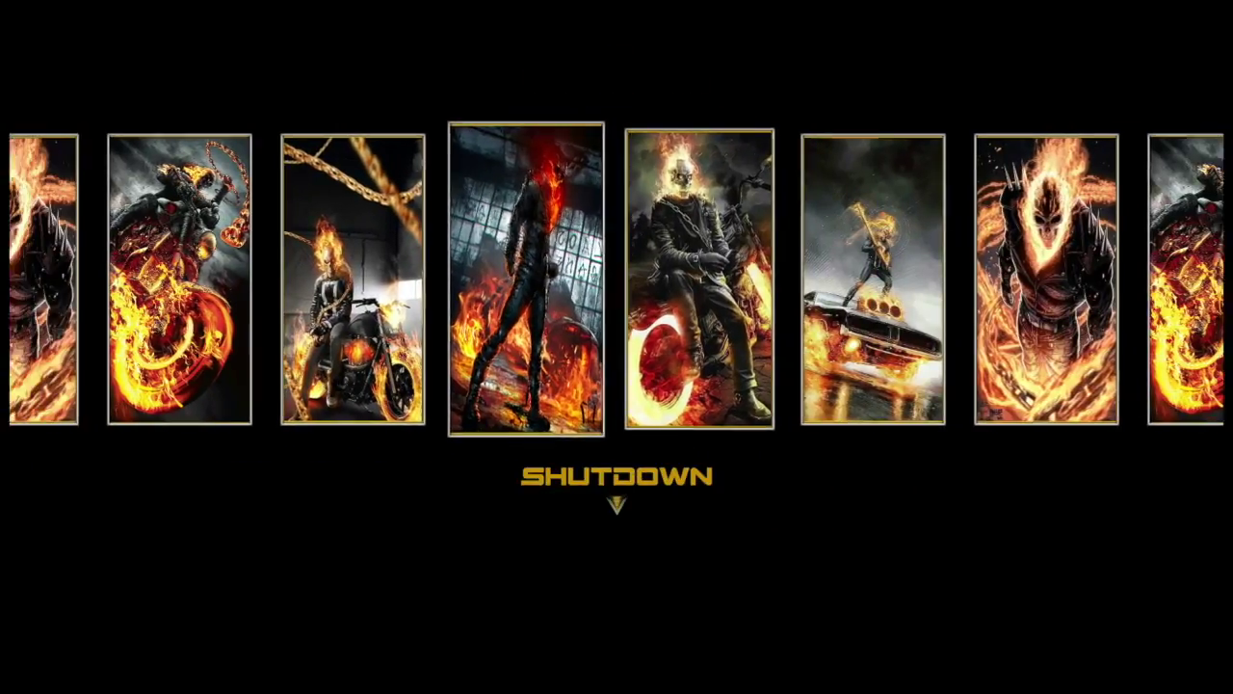
pyautogui.press('Left')
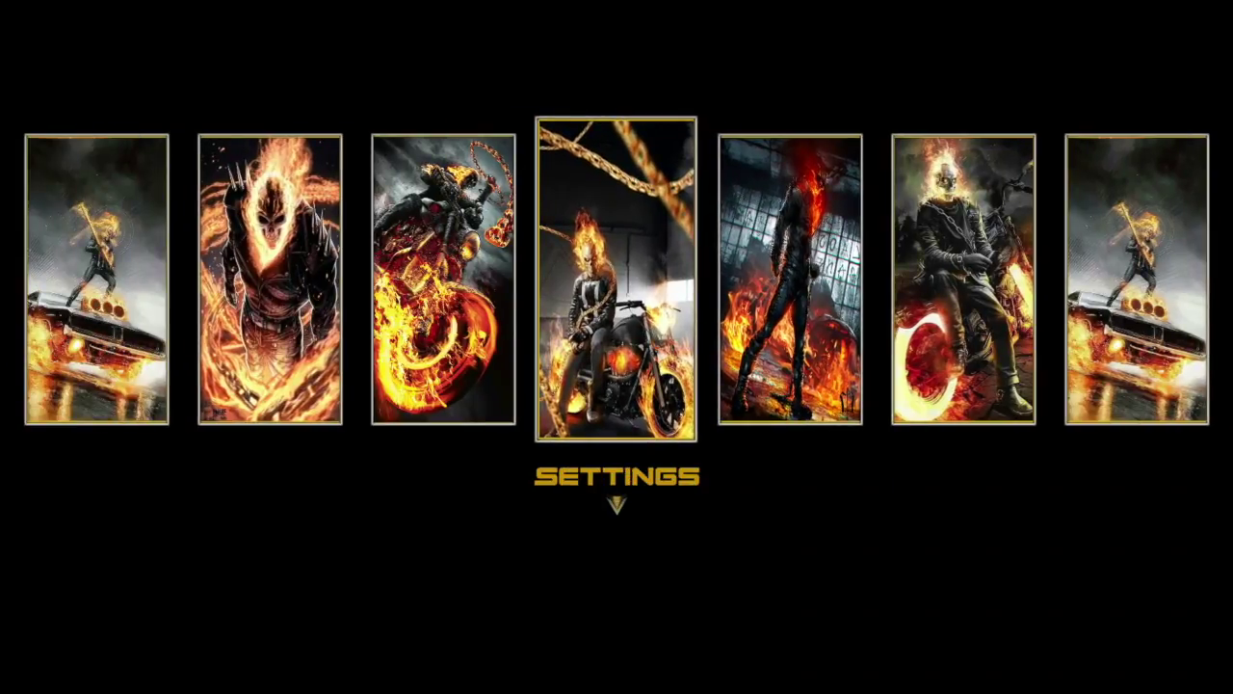
pyautogui.press('Down')
pyautogui.press('Up')
# Look through Music and Media's sub-options, then open the Settings window
pyautogui.press('Left')
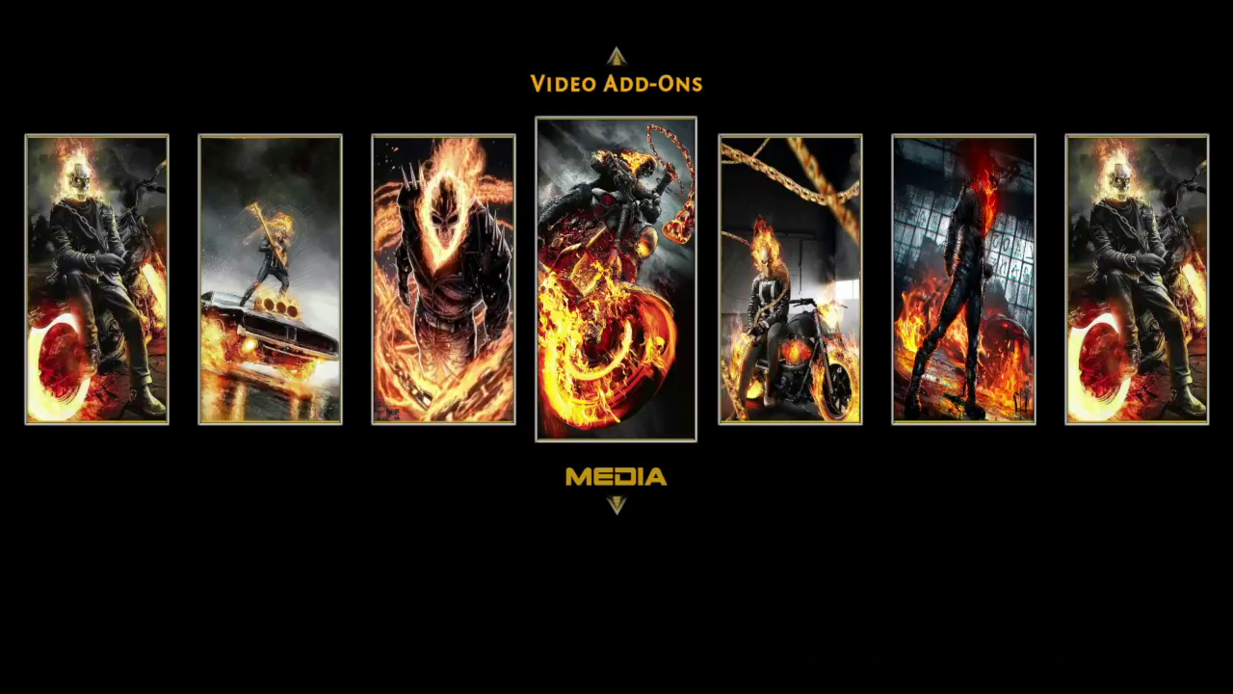
pyautogui.press('Left')
pyautogui.press('Right')
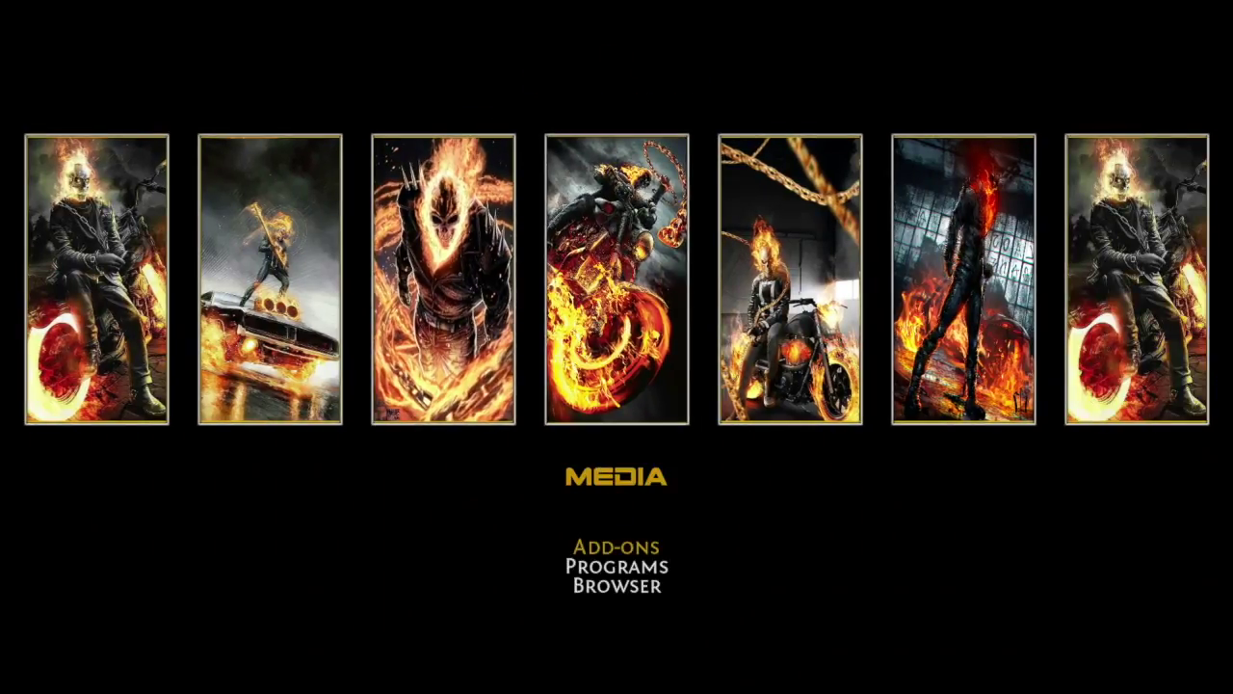
pyautogui.press('Down')
pyautogui.press('Up')
pyautogui.press('Up')
pyautogui.press('Right')
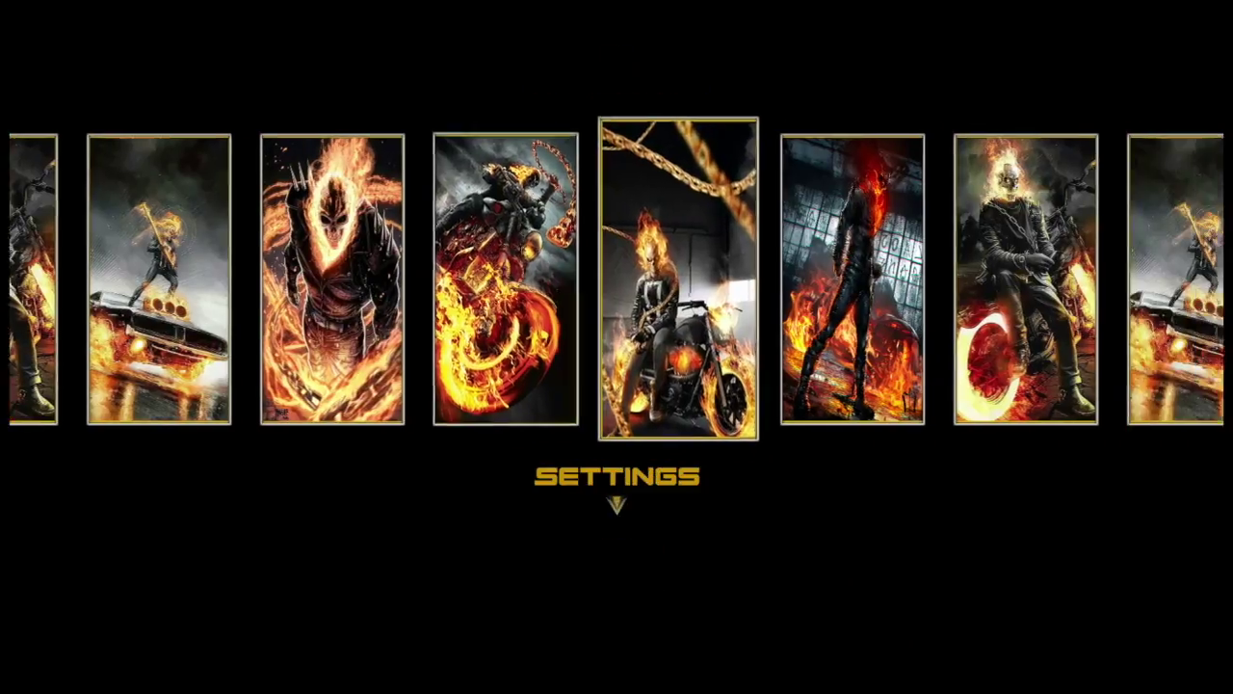
pyautogui.press('Return')
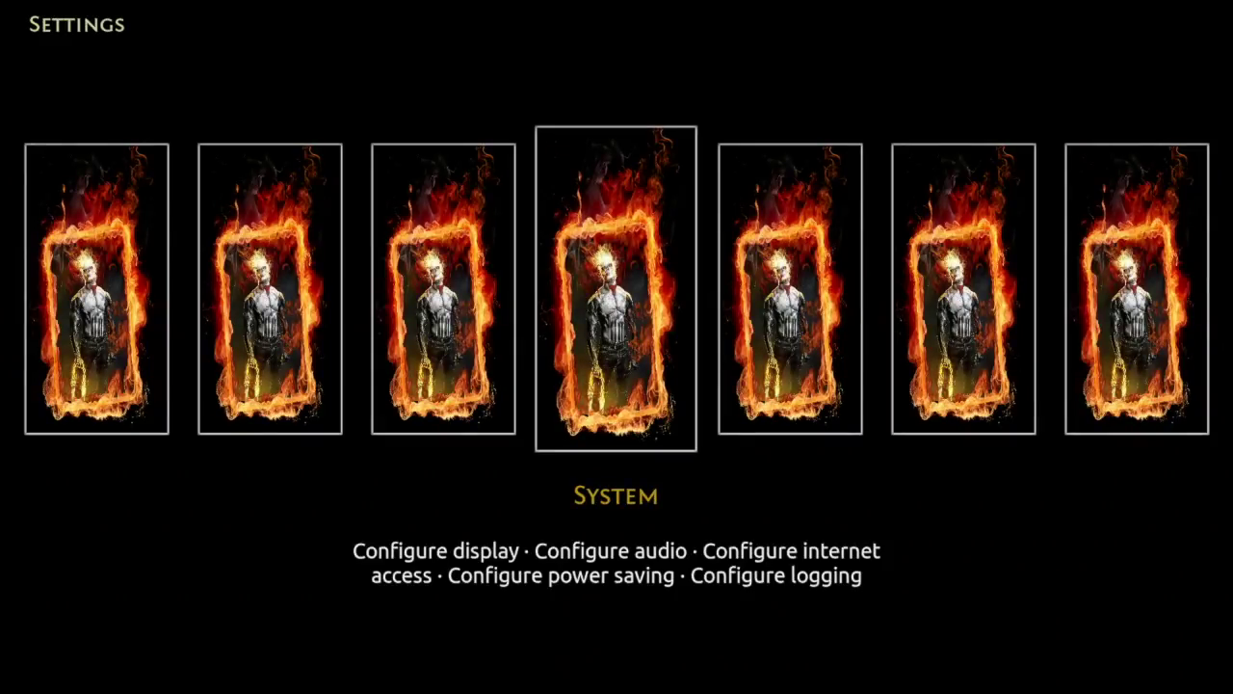
# Open the Add-ons browser, look through My add-ons, then return and select Install from repository
pyautogui.press('Left')
pyautogui.press('Left')
pyautogui.press('Left')
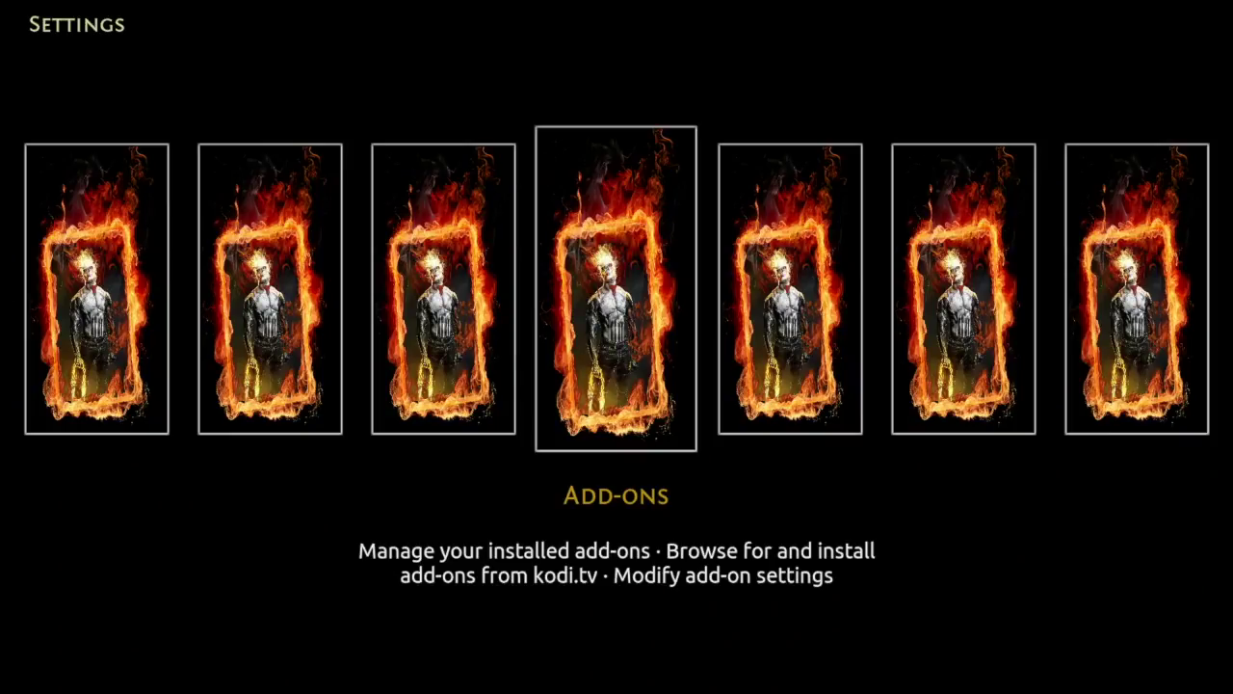
pyautogui.press('Return')
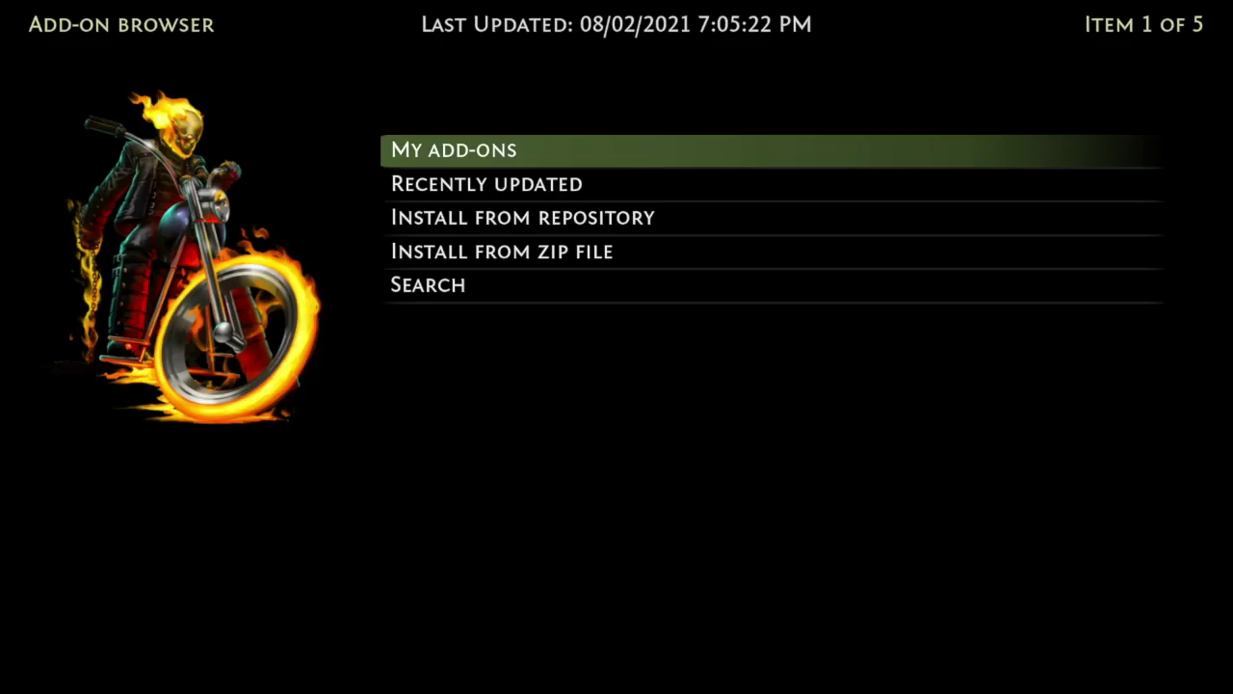
pyautogui.press('Return')
pyautogui.press('Up')
pyautogui.press('Up')
pyautogui.press('Down')
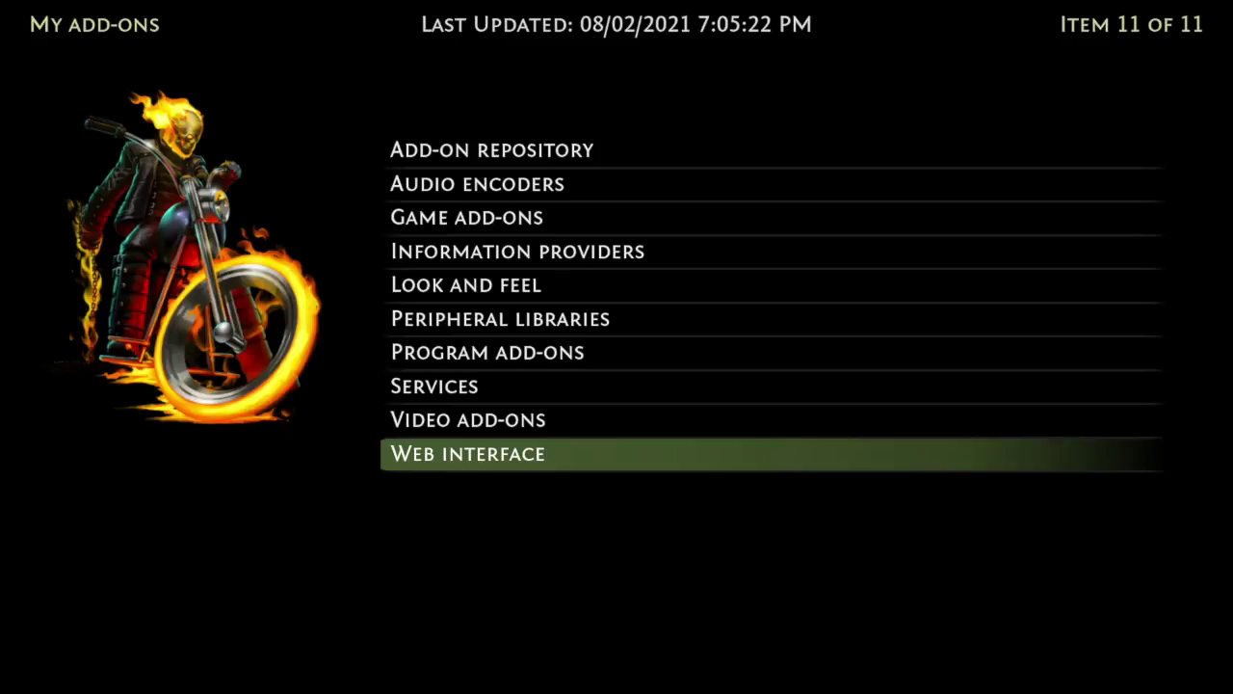
pyautogui.press('Down')
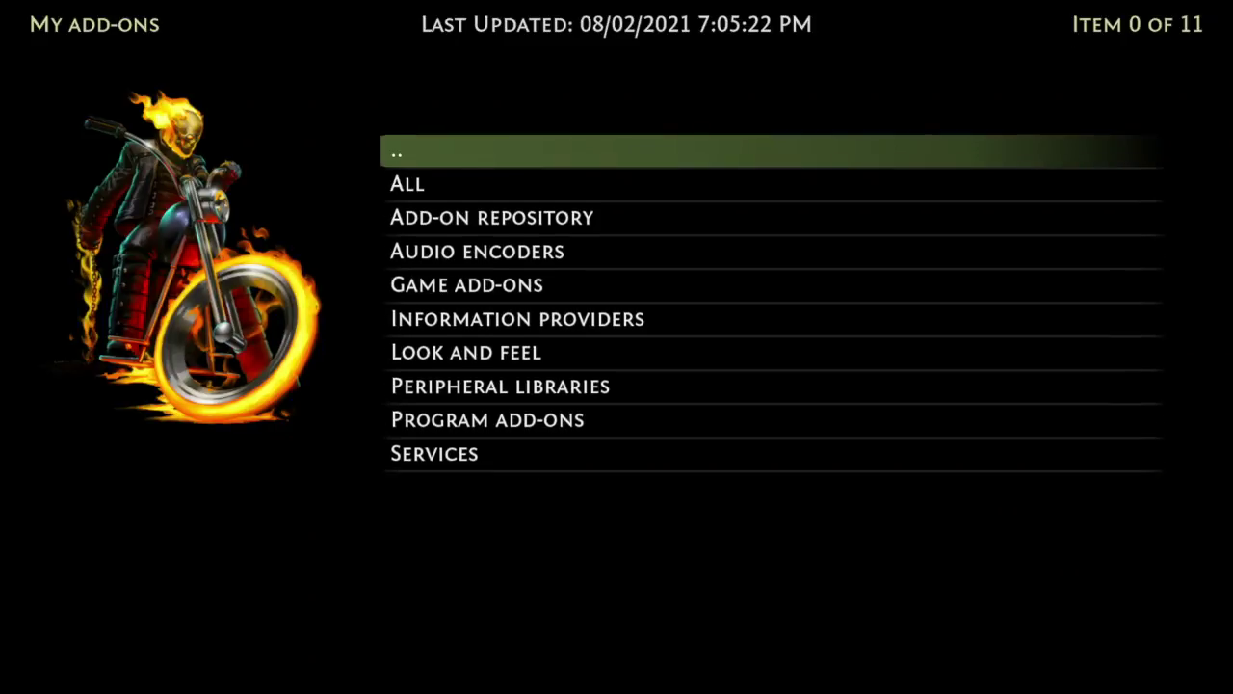
pyautogui.press('Return')
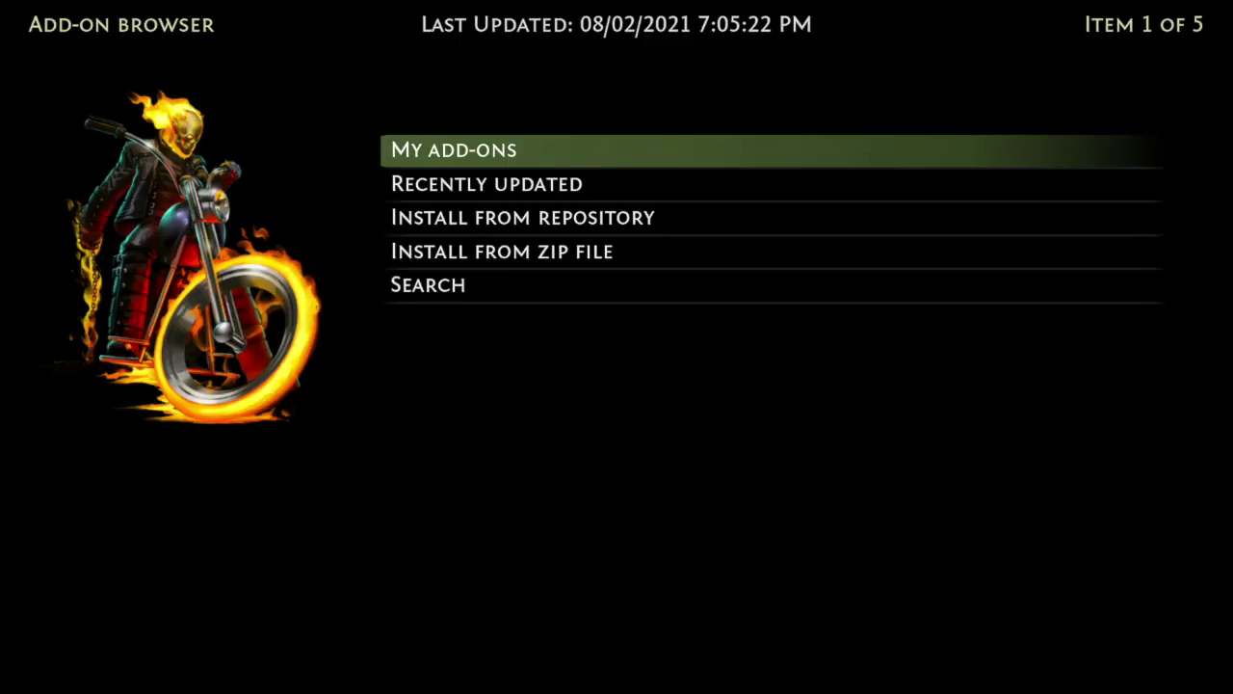
pyautogui.press('Down')
pyautogui.press('Down')
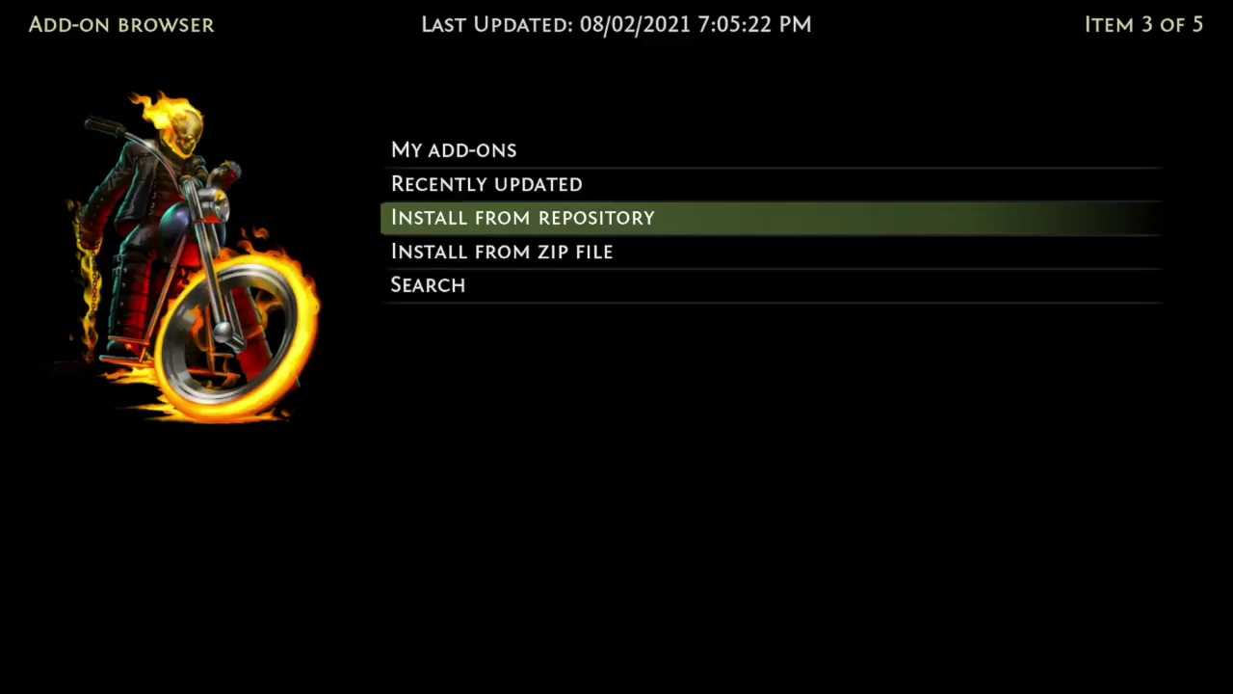
# Install InputStream Adaptive from All repositories > VideoPlayer InputStream
pyautogui.press('Return')
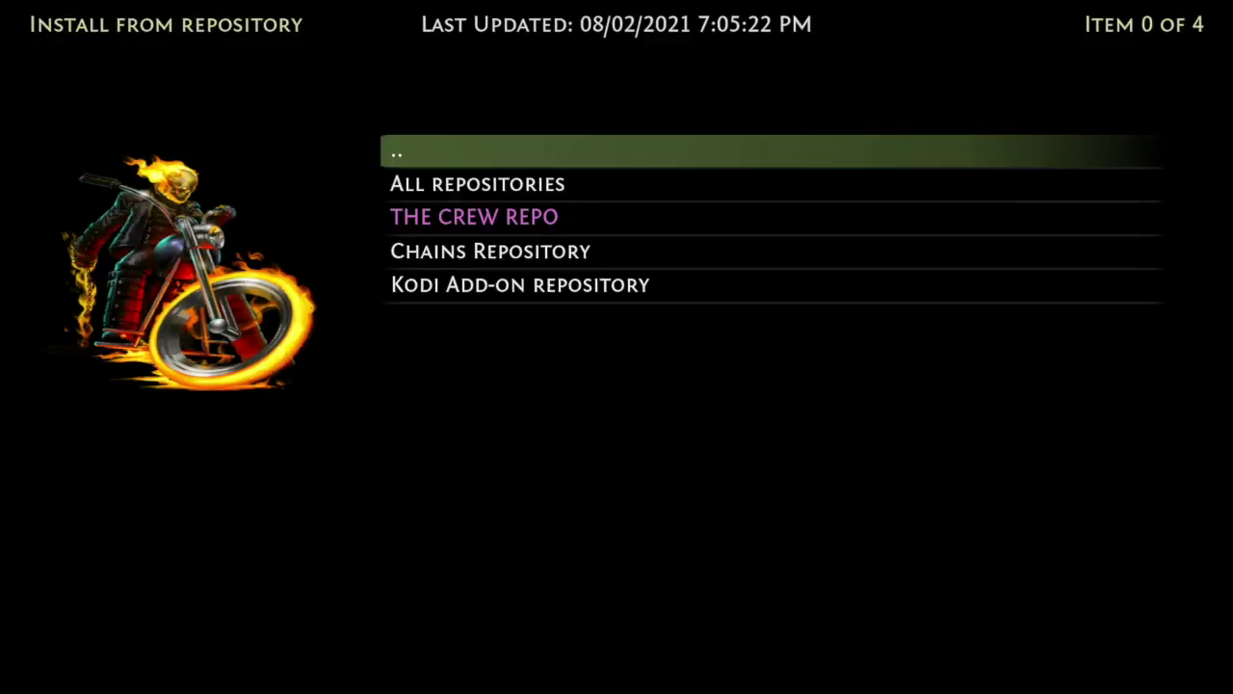
pyautogui.press('Down')
pyautogui.press('Return')
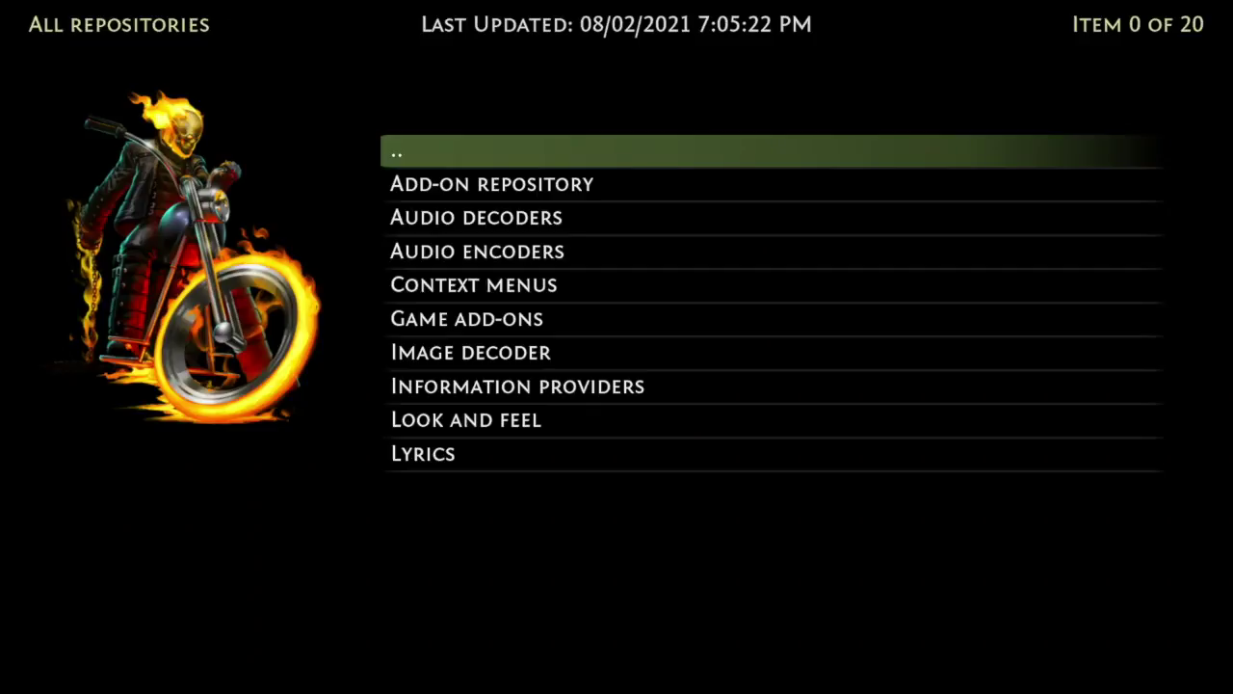
pyautogui.press('Up')
pyautogui.press('Up')
pyautogui.press('Up')
pyautogui.press('Up')
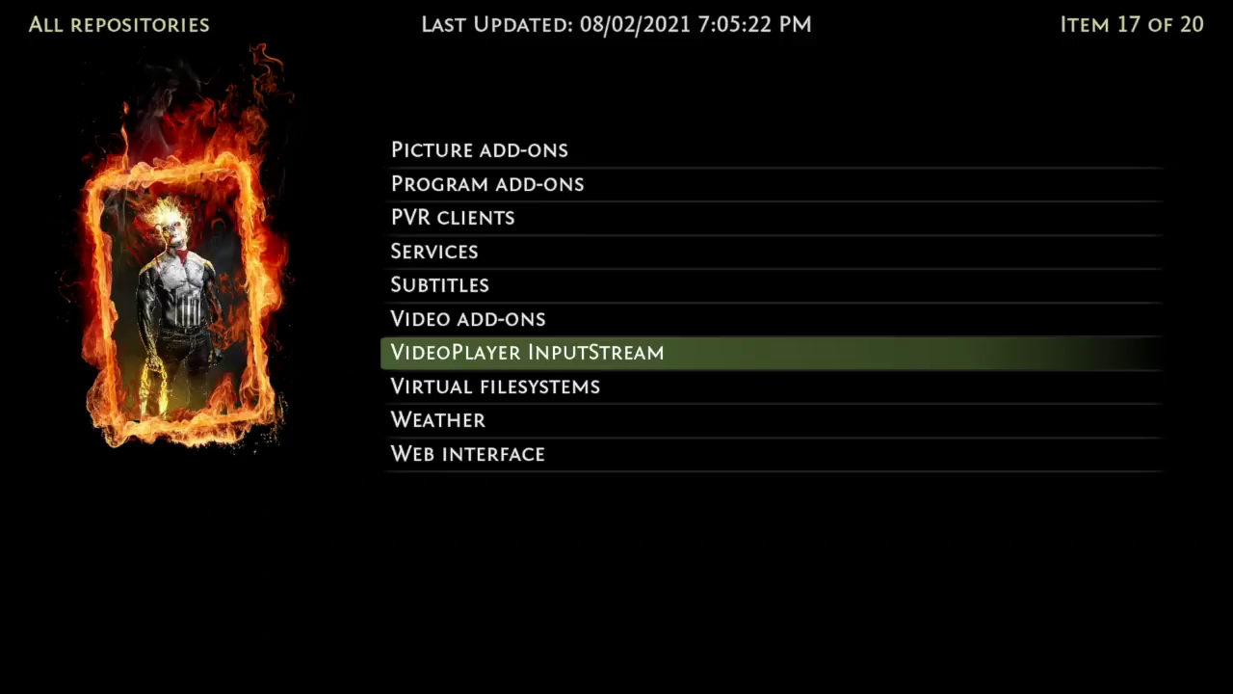
pyautogui.press('Return')
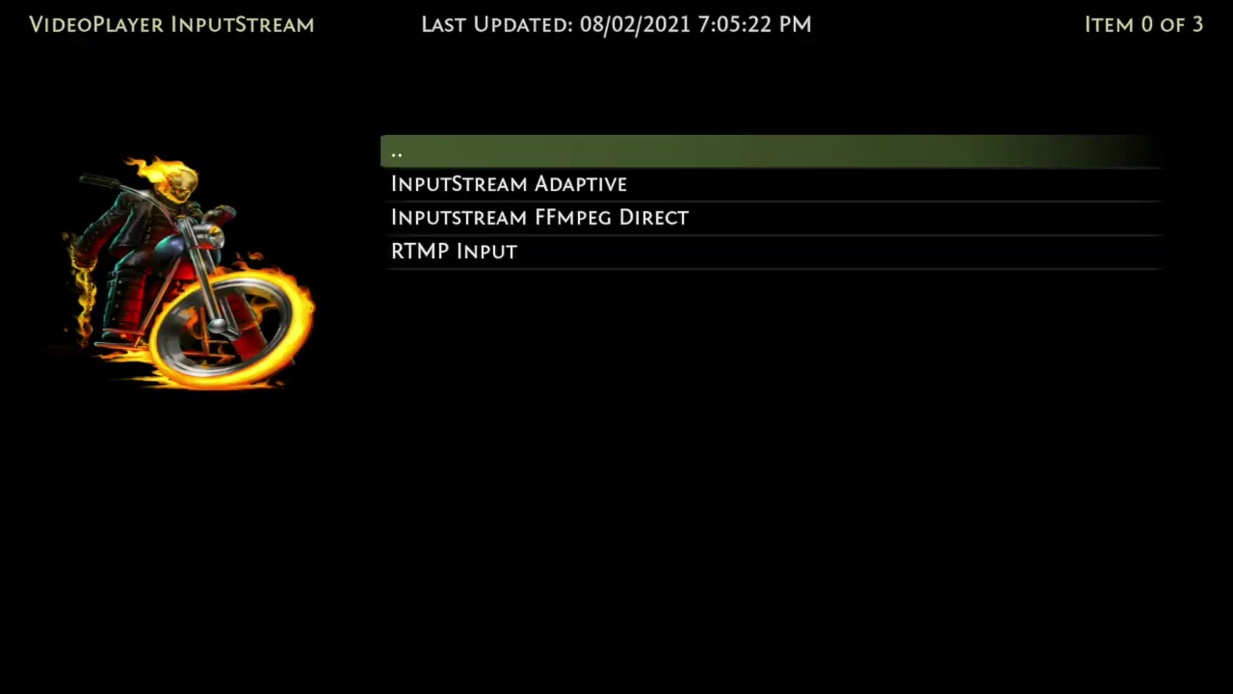
pyautogui.press('Down')
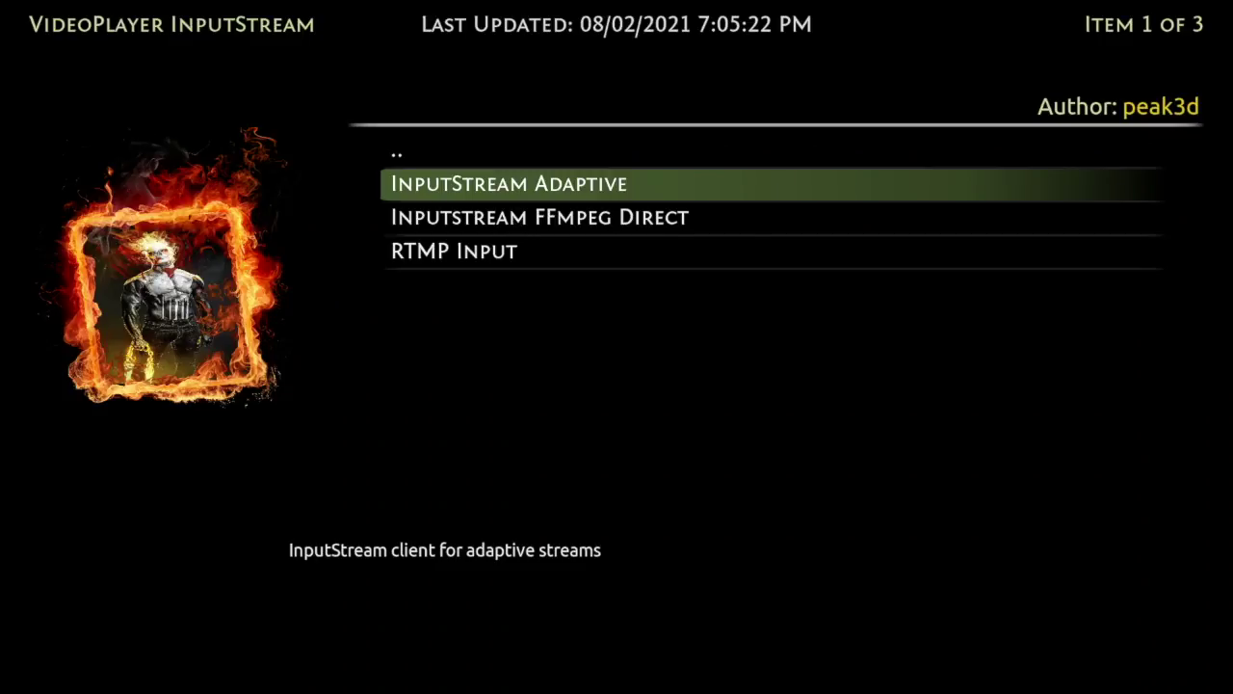
pyautogui.press('Return')
pyautogui.press('Return')
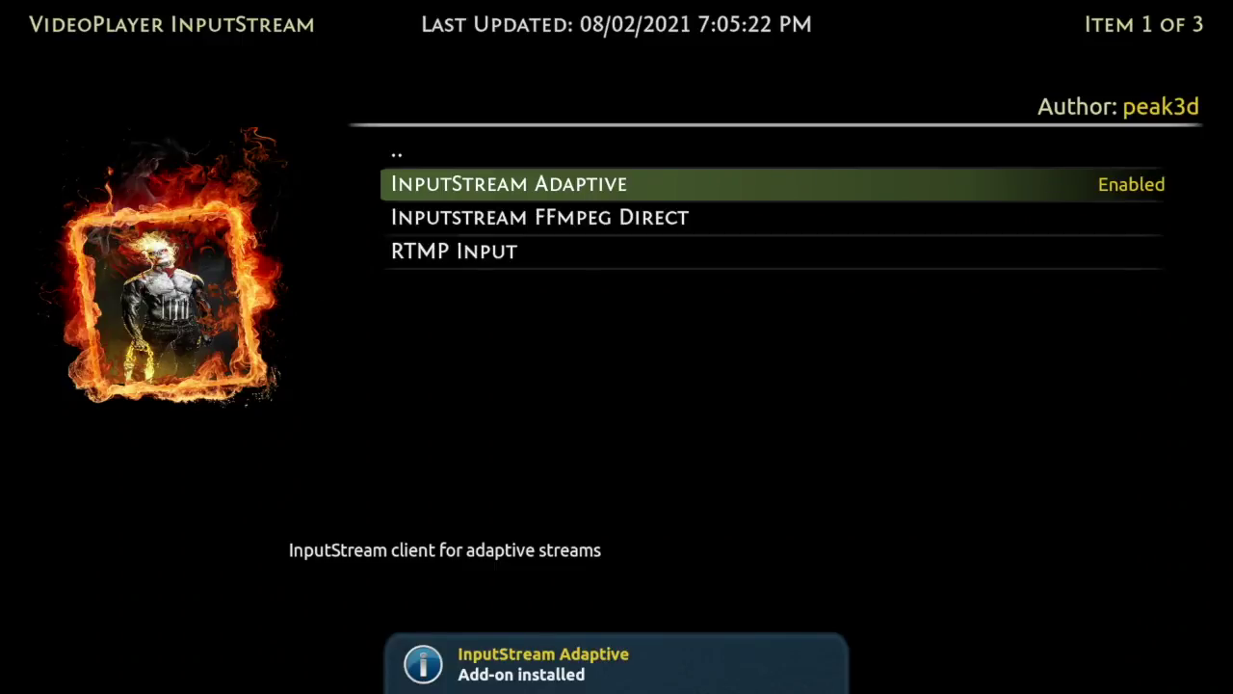
pyautogui.press('Down')
# Install Inputstream FFmpeg Direct and RTMP Input from the VideoPlayer InputStream list
pyautogui.press('Return')
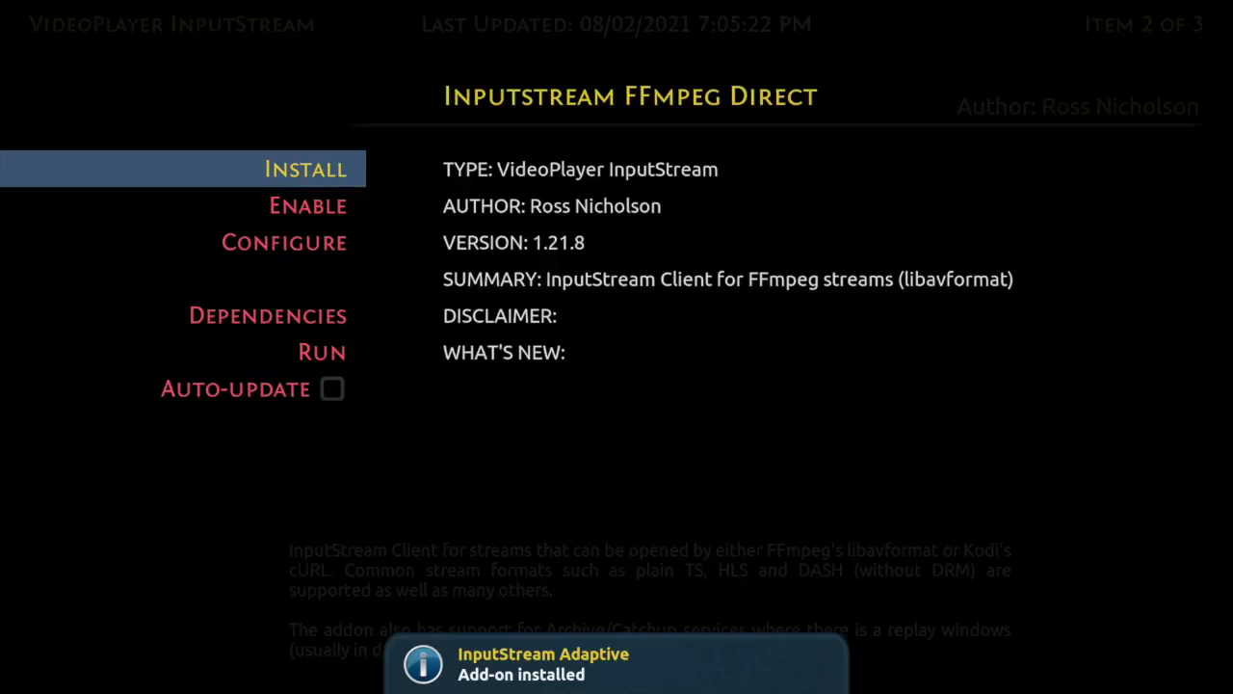
pyautogui.press('Return')
pyautogui.press('Up')
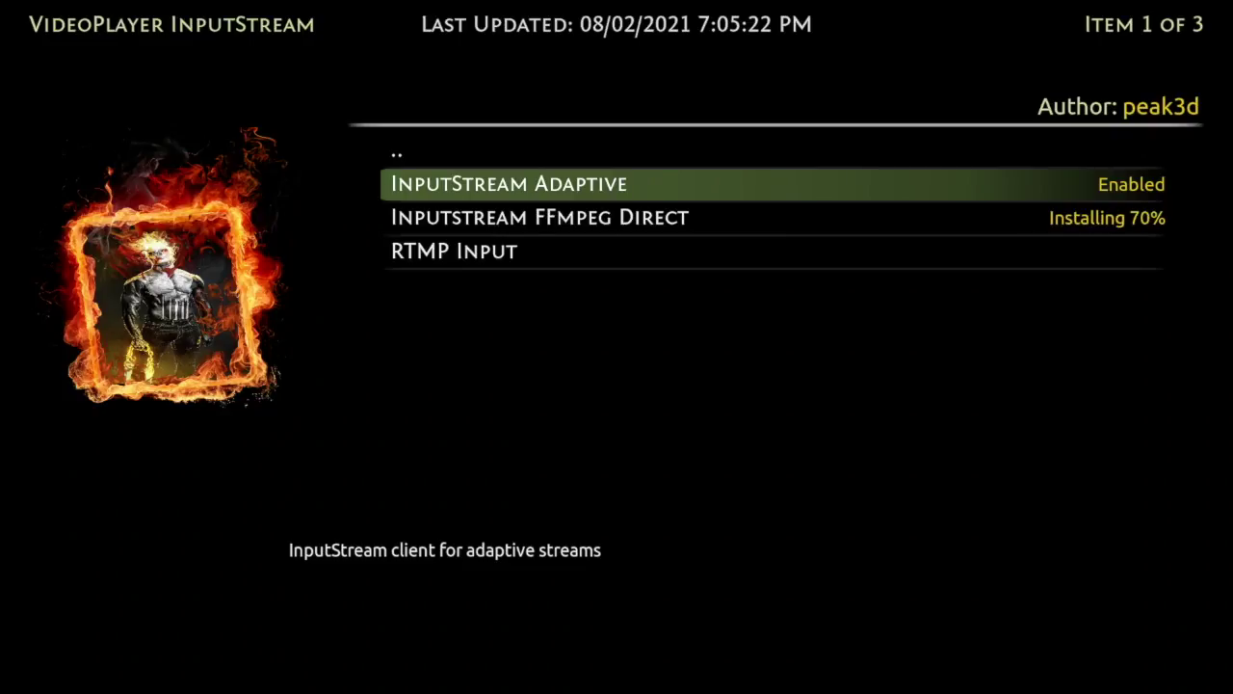
pyautogui.press('Up')
pyautogui.press('Up')
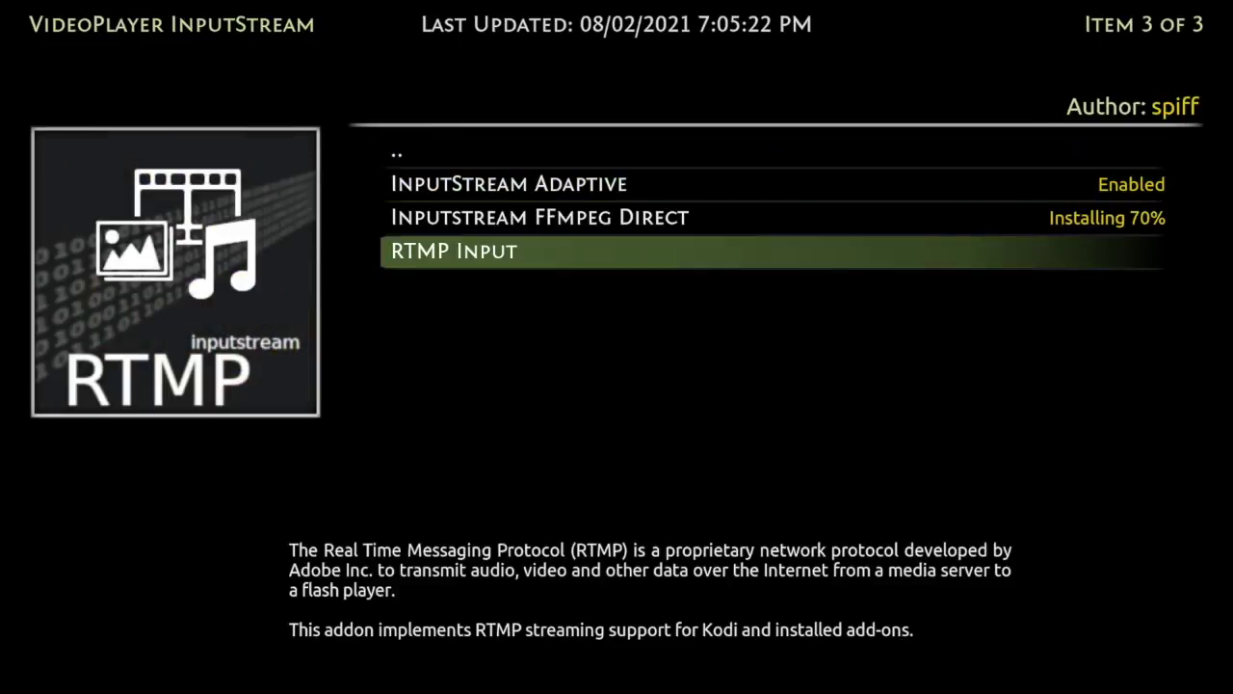
pyautogui.press('Return')
pyautogui.press('Return')
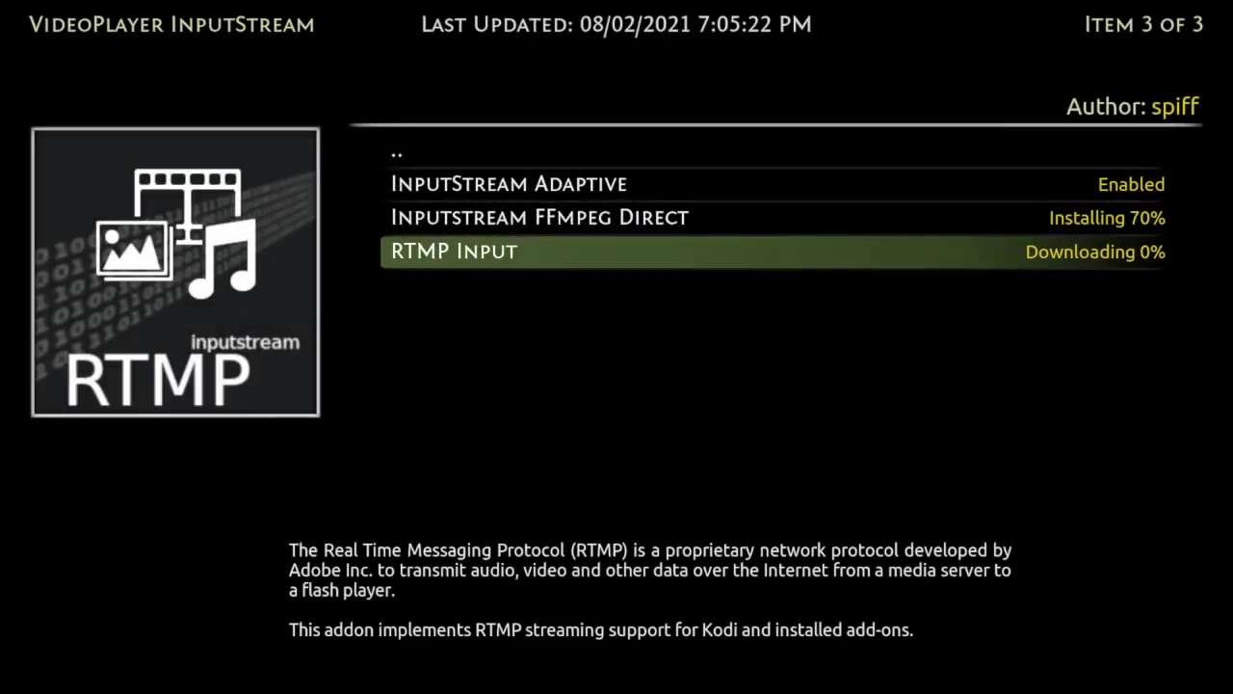
pyautogui.press('Down')
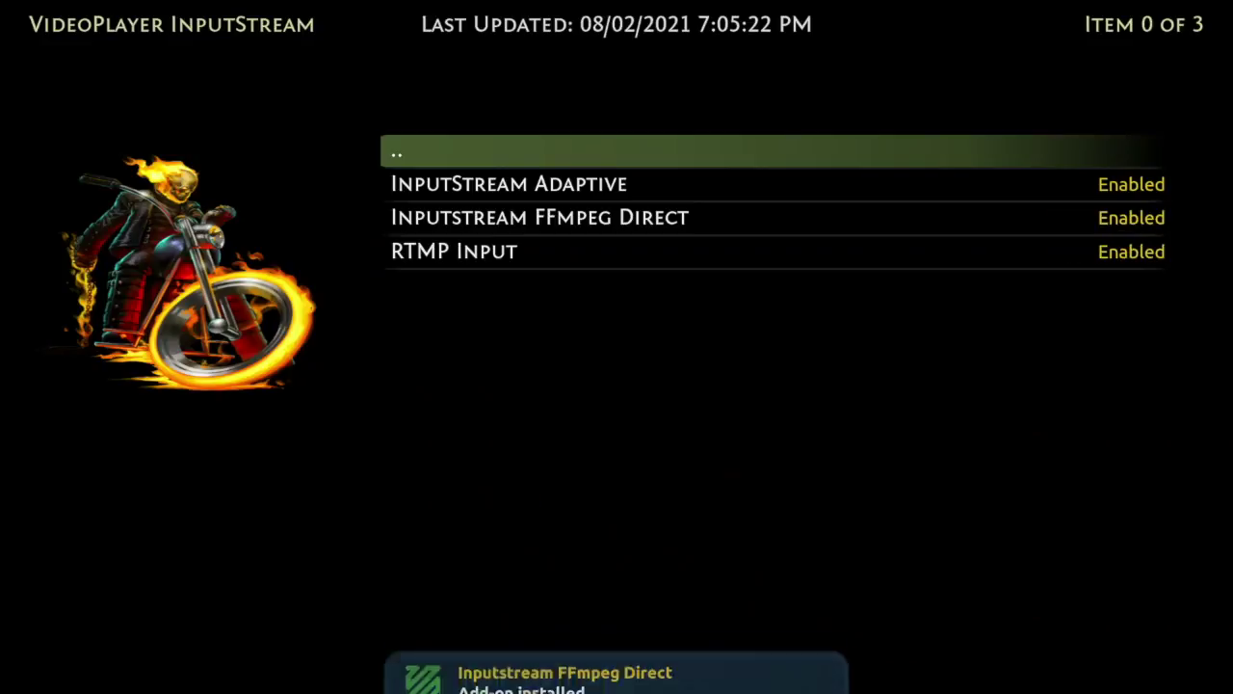
# Open and dismiss the context menu for InputStream Adaptive
pyautogui.click(508, 184)
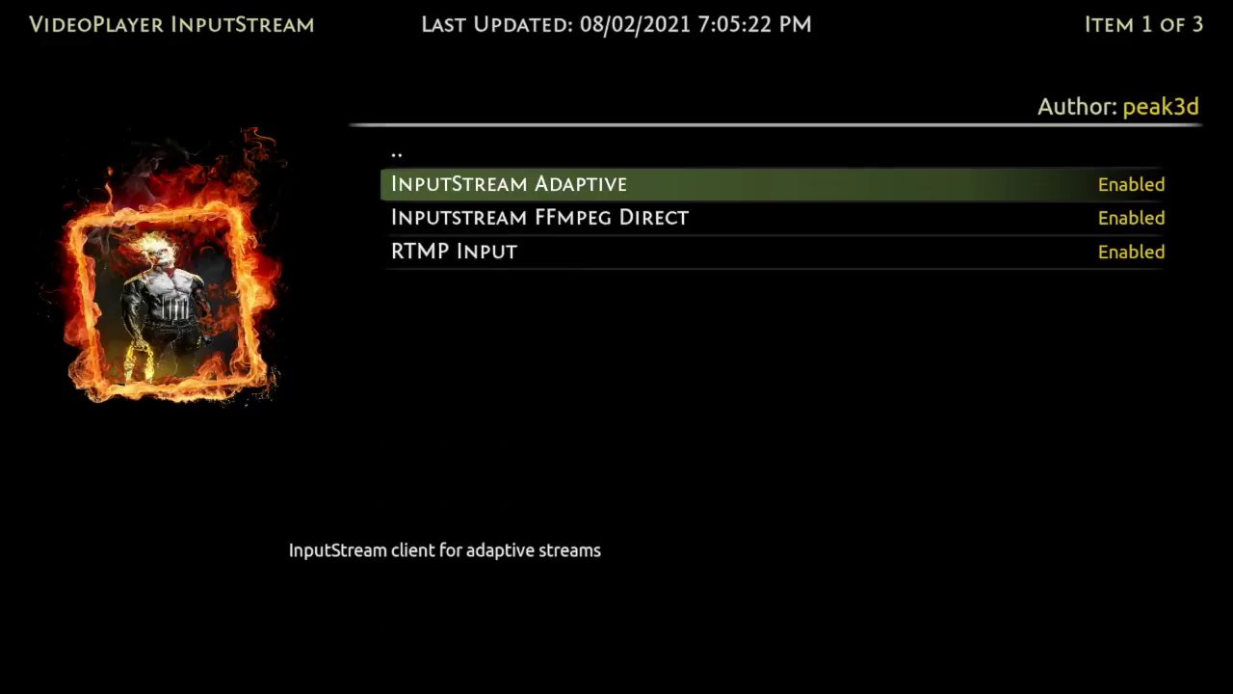
pyautogui.press('c')
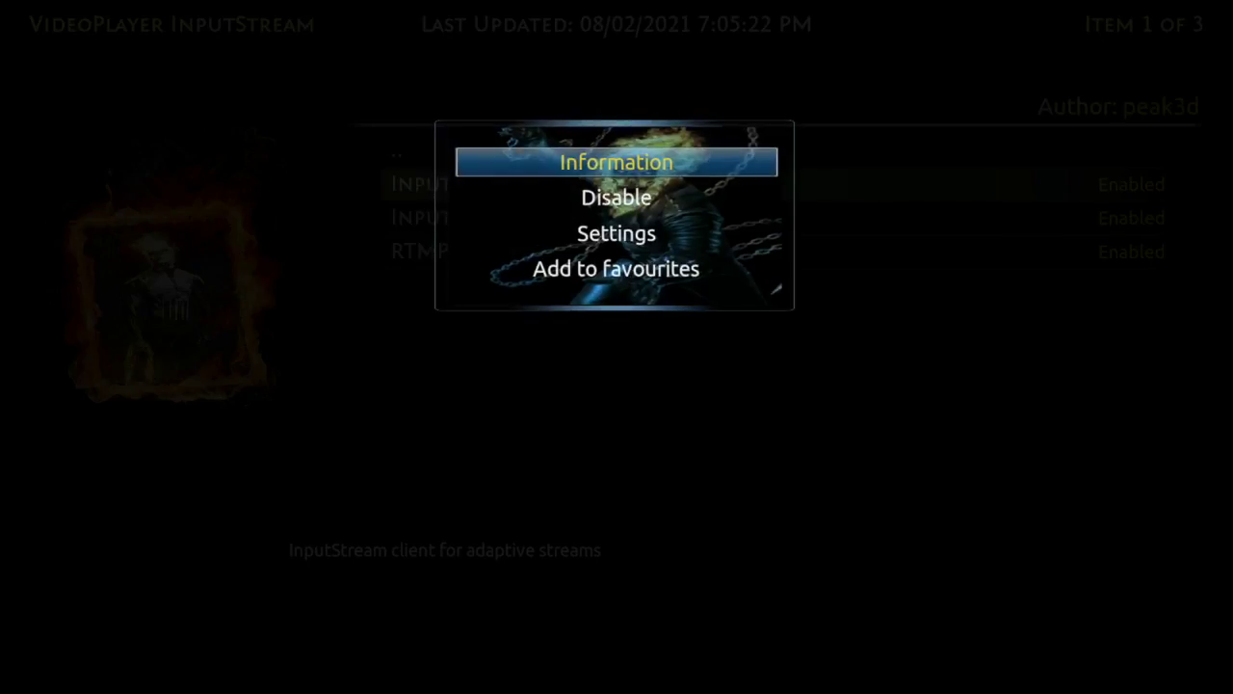
pyautogui.press('Escape')
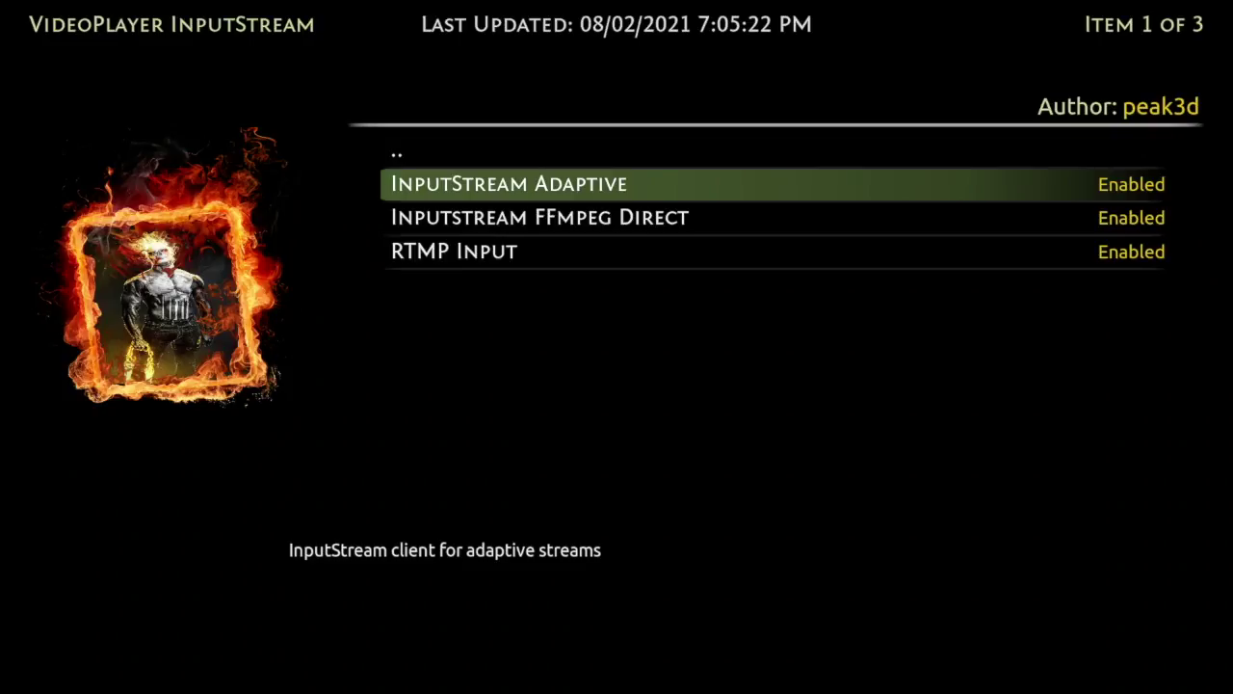
# Back out of the repository lists and Add-on browser to the main Settings screen
pyautogui.press('BackSpace')
pyautogui.press('BackSpace')
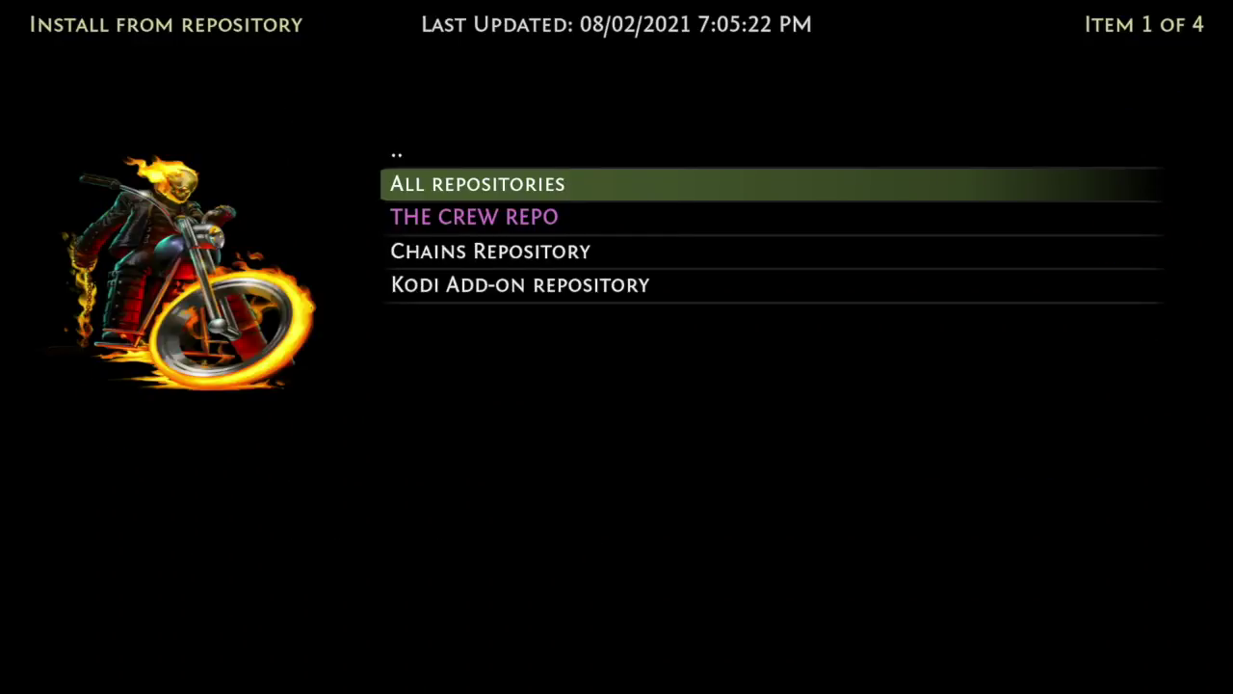
pyautogui.press('BackSpace')
pyautogui.press('Up')
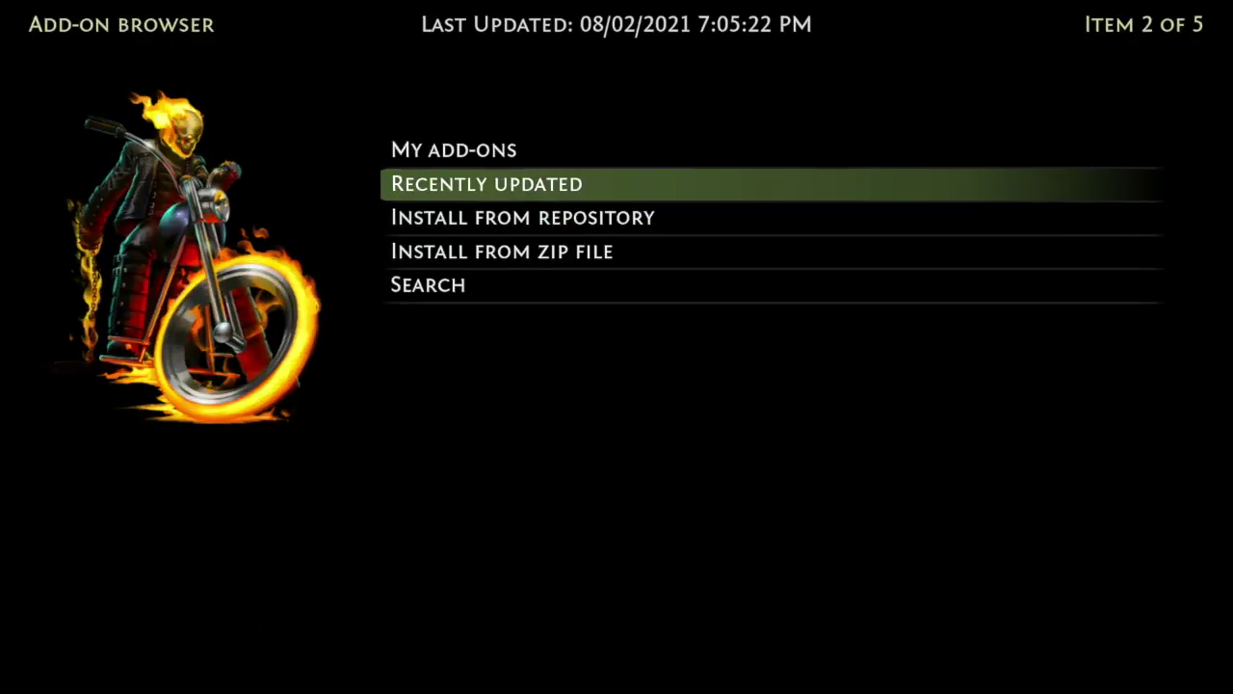
pyautogui.press('Up')
pyautogui.press('BackSpace')
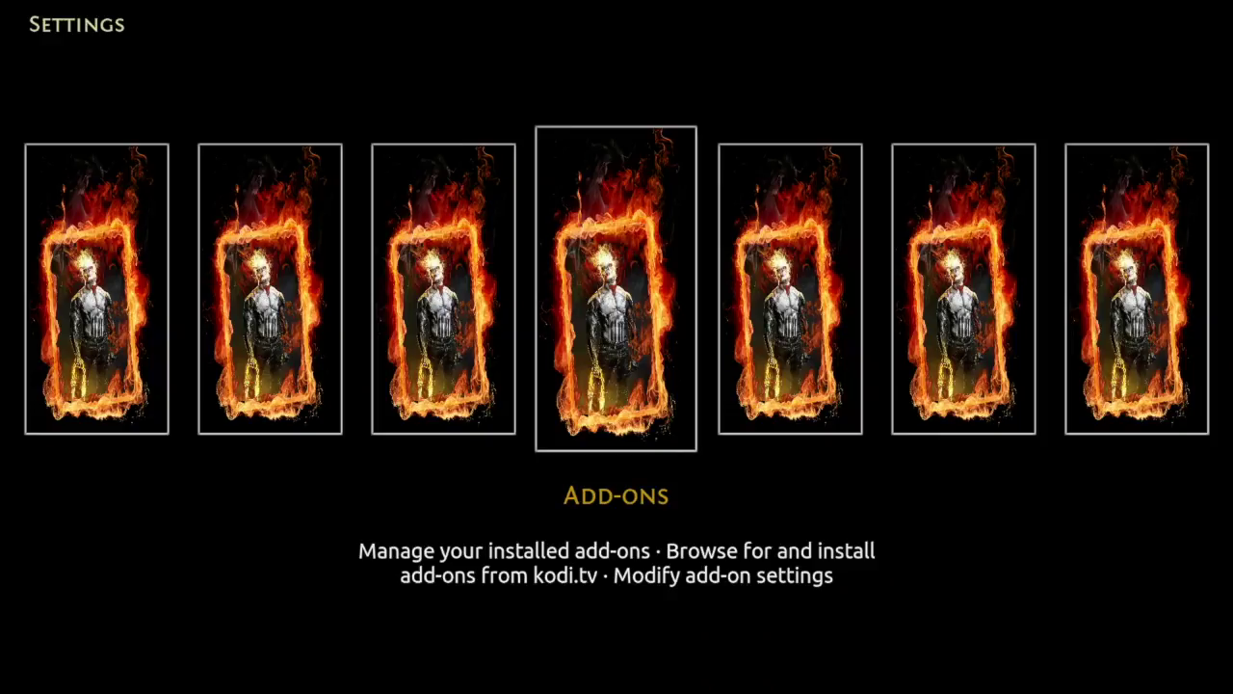
# Move past System and Interface in the Settings carousel and open the Player settings
pyautogui.press('Right')
pyautogui.press('Right')
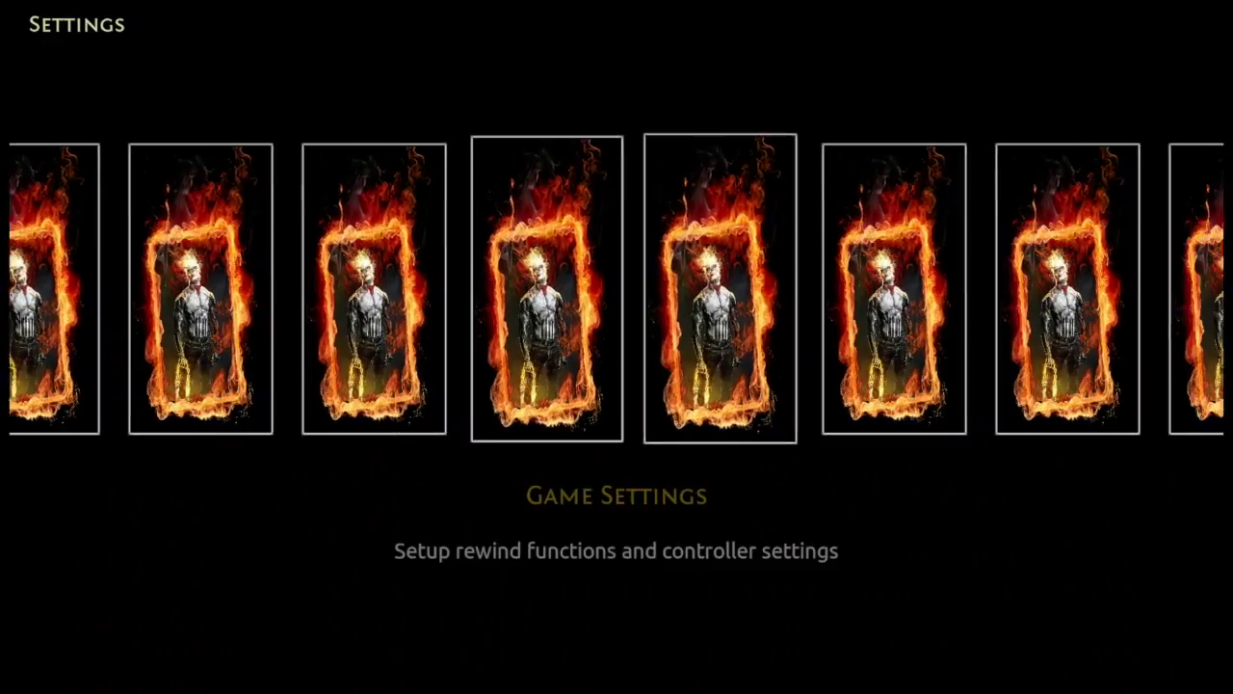
pyautogui.press('Right')
pyautogui.press('Right')
pyautogui.press('Right')
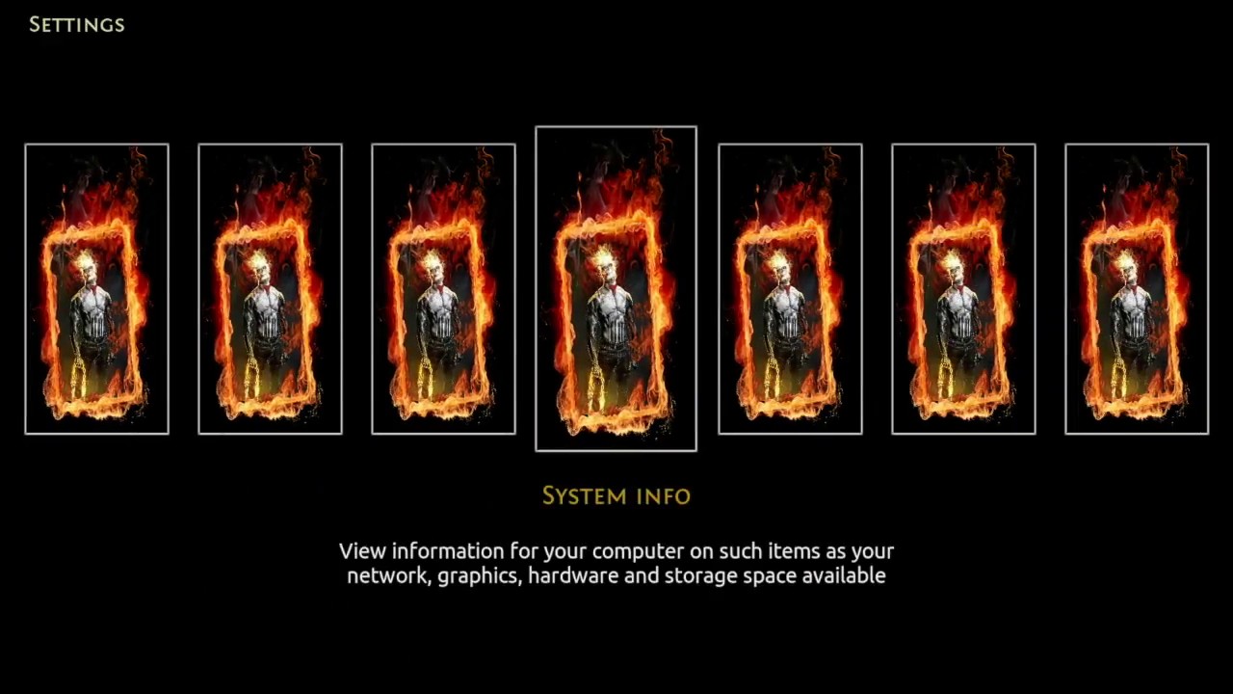
pyautogui.press('Right')
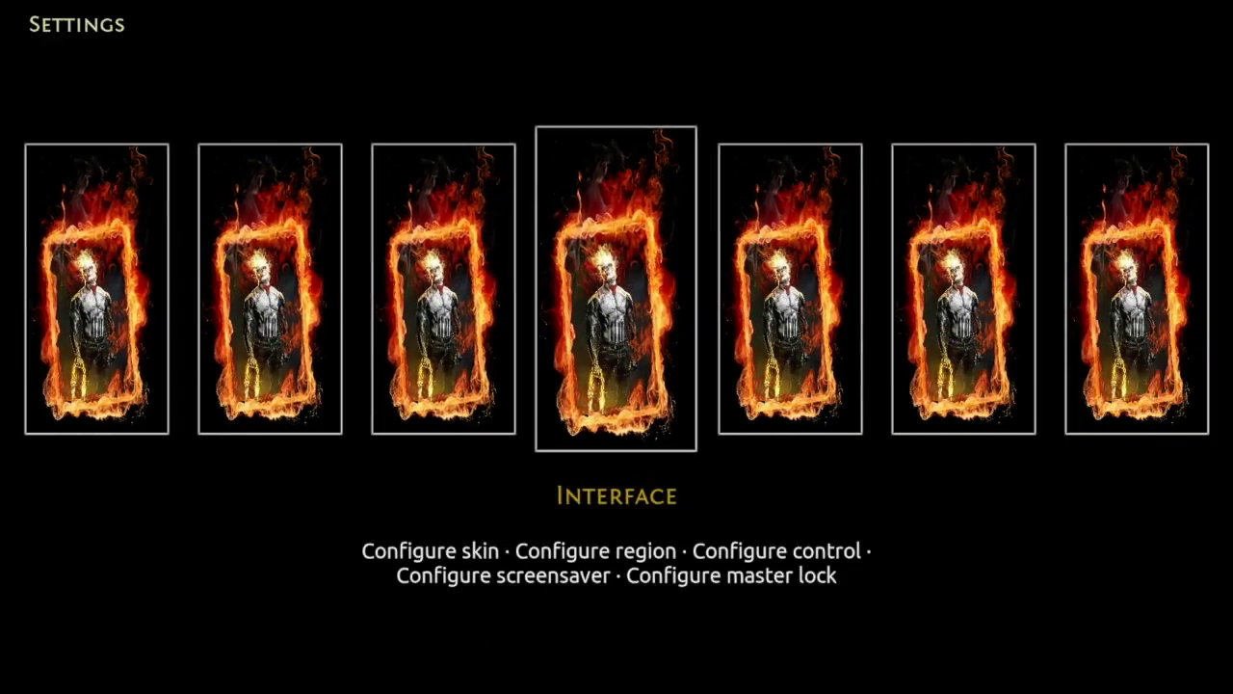
pyautogui.press('Right')
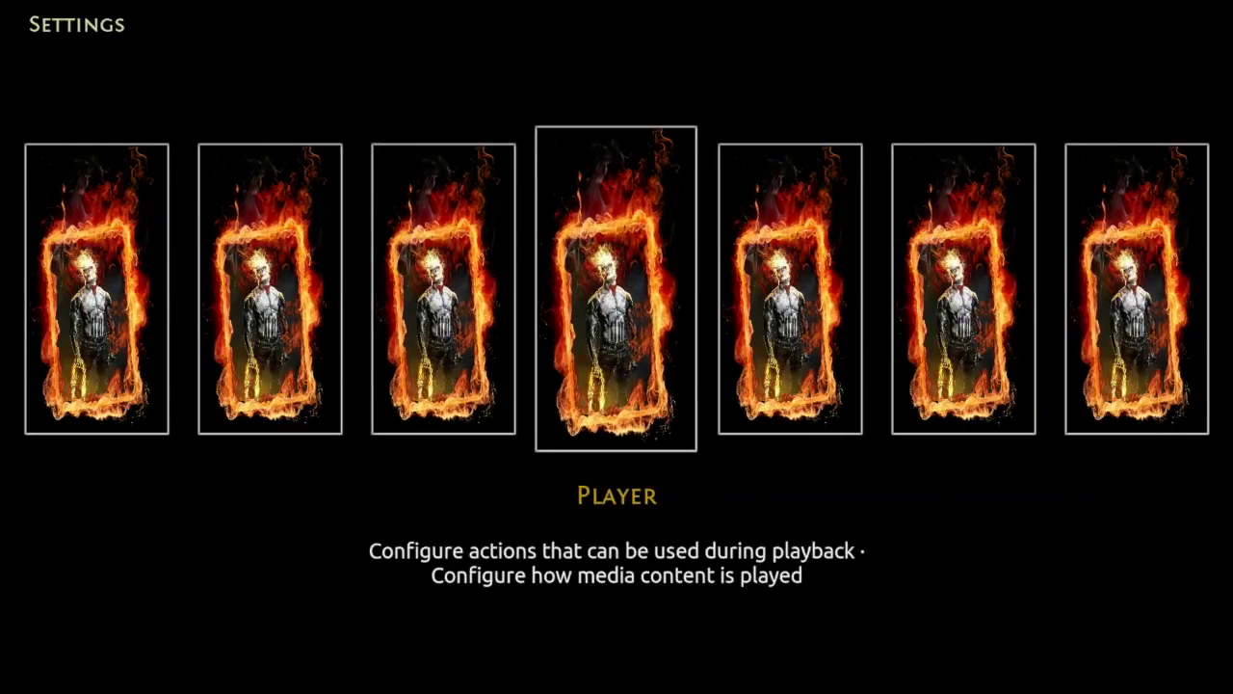
pyautogui.press('Return')
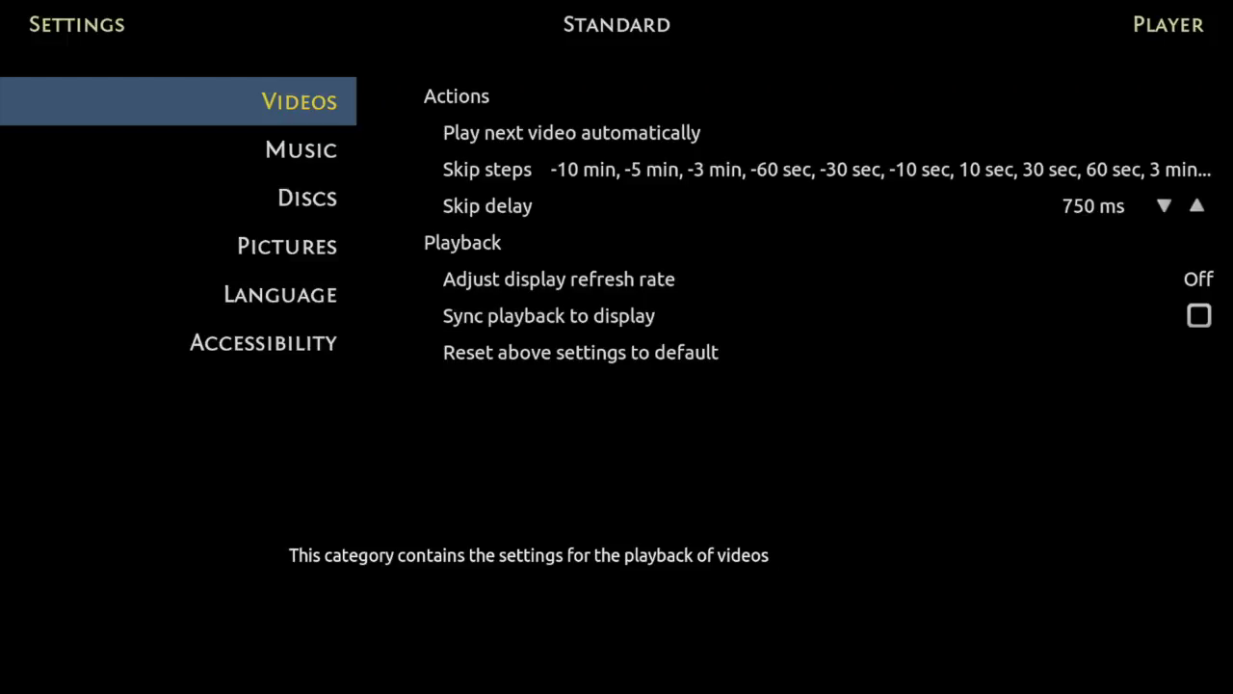
# Raise the Player settings level from Standard to Expert
pyautogui.press('Up')
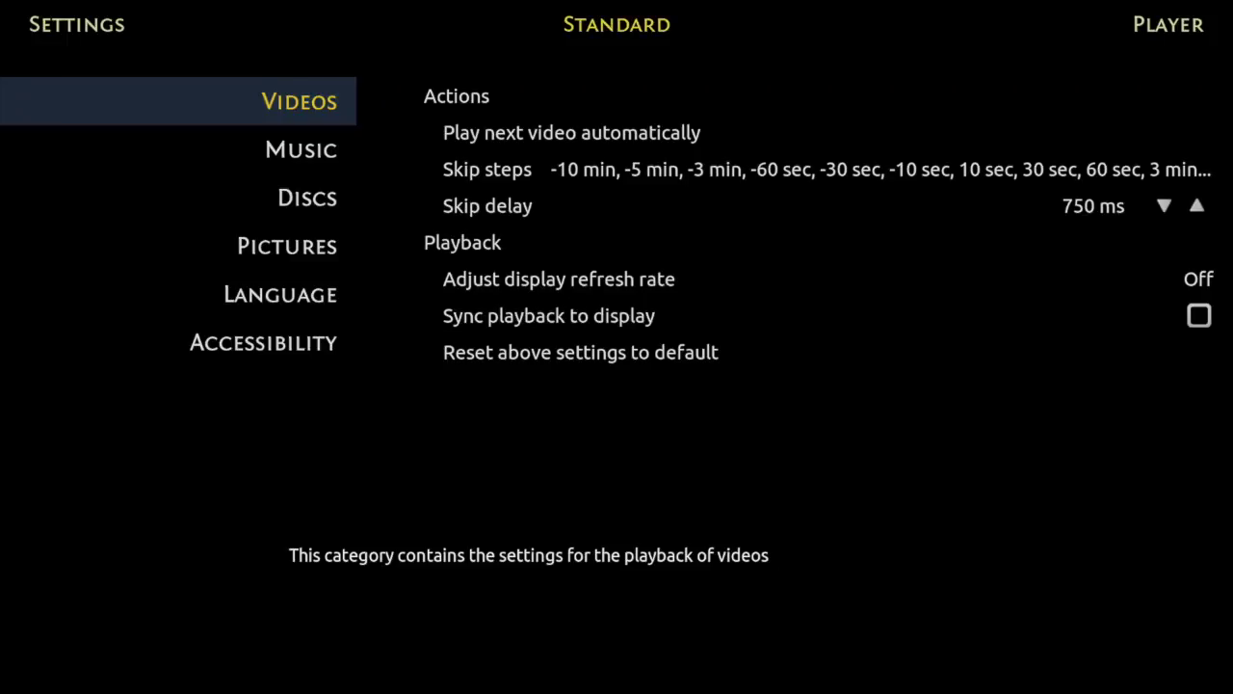
pyautogui.press('Return')
pyautogui.press('Return')
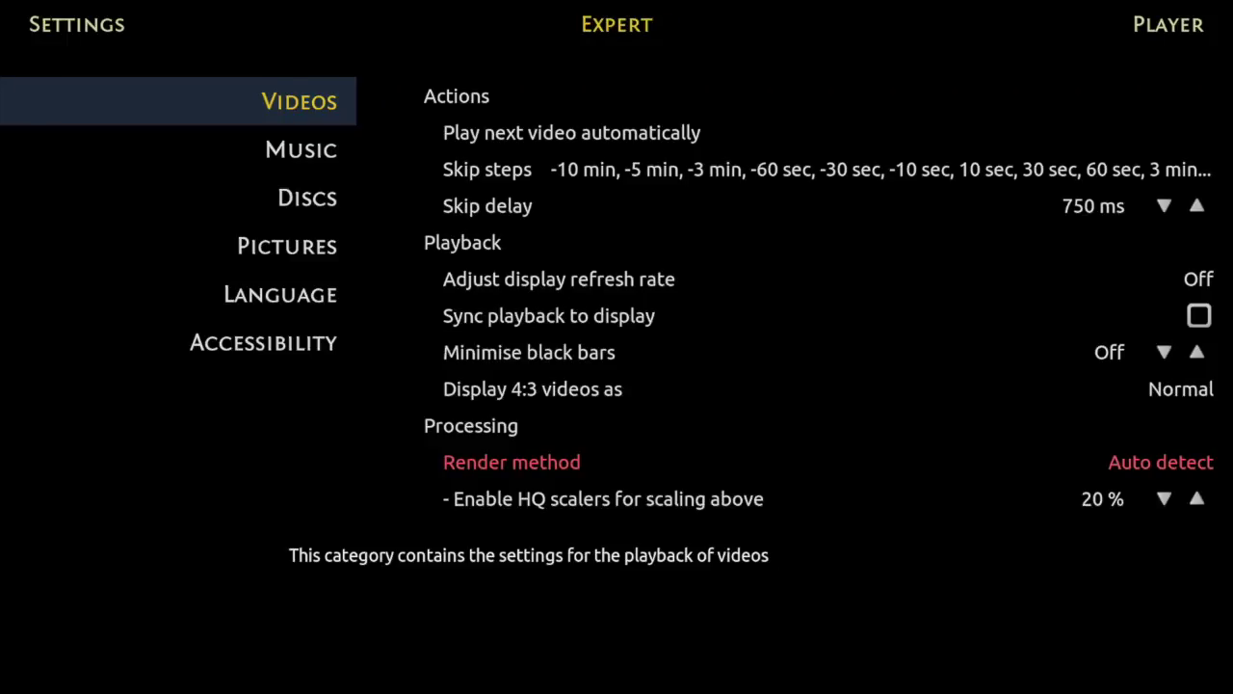
pyautogui.press('Down')
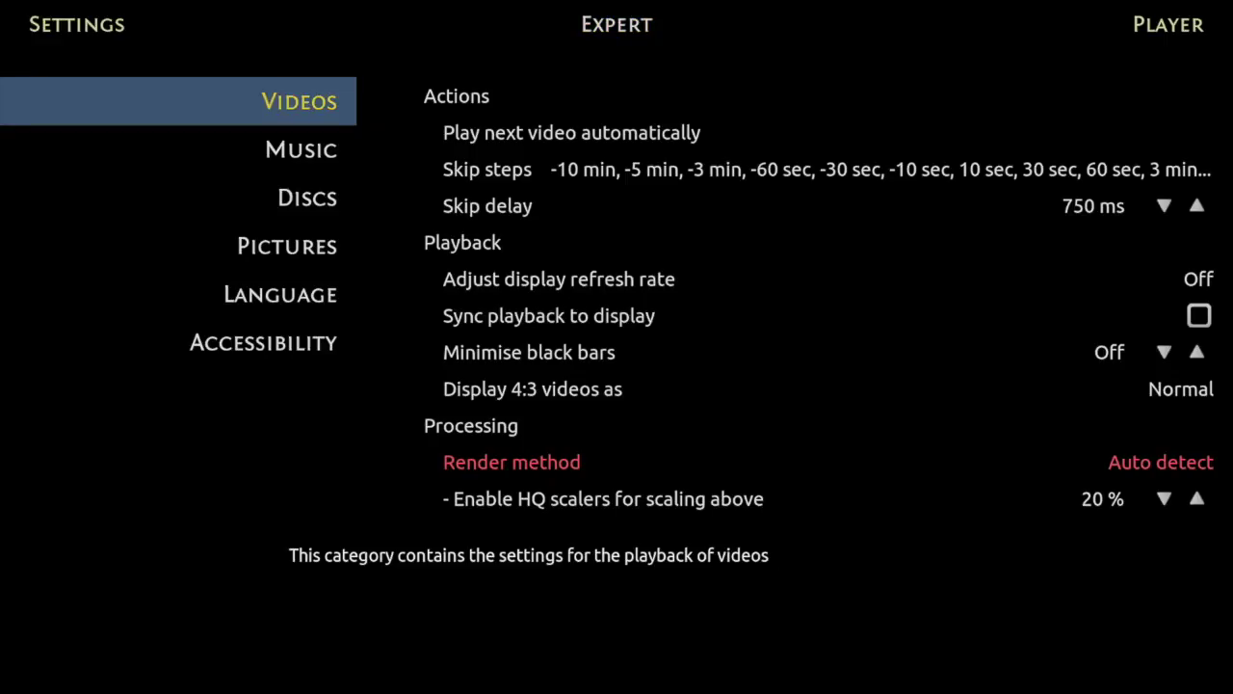
# Review the Videos options down to the MediaCodec hardware acceleration settings
pyautogui.press('Right')
pyautogui.press('Down')
pyautogui.press('Down')
pyautogui.press('Down')
pyautogui.press('Down')
pyautogui.press('Down')
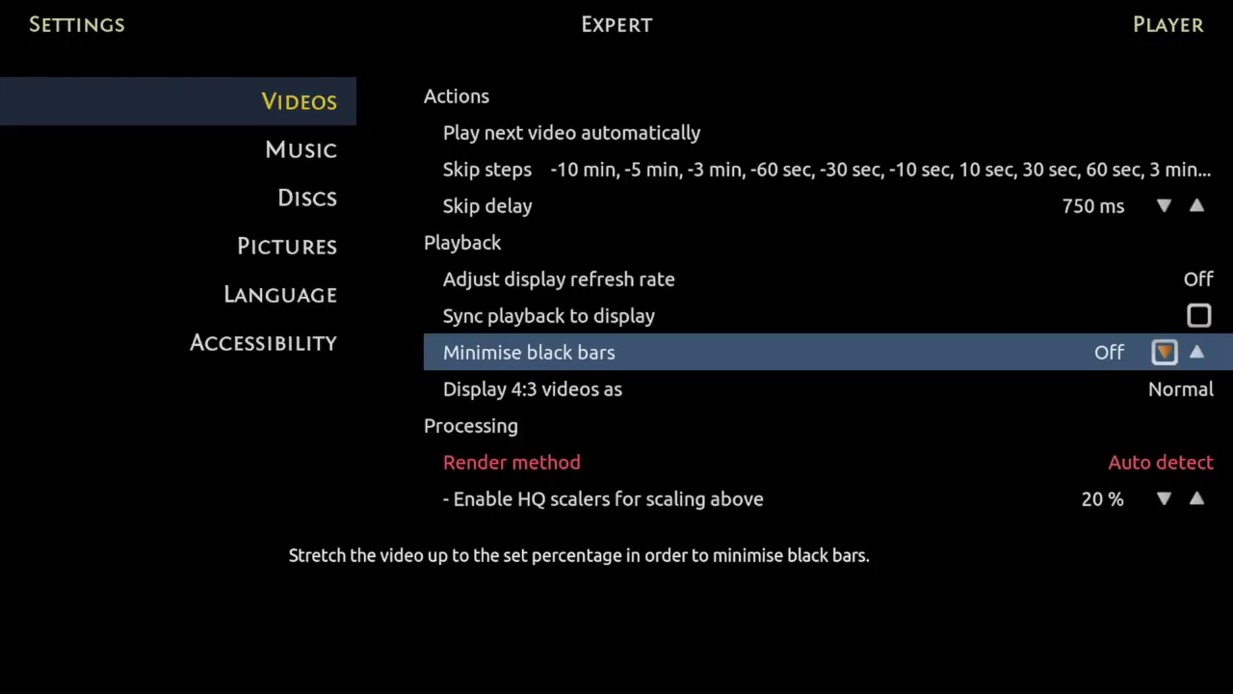
pyautogui.press('Down')
pyautogui.press('Down')
pyautogui.press('Down')
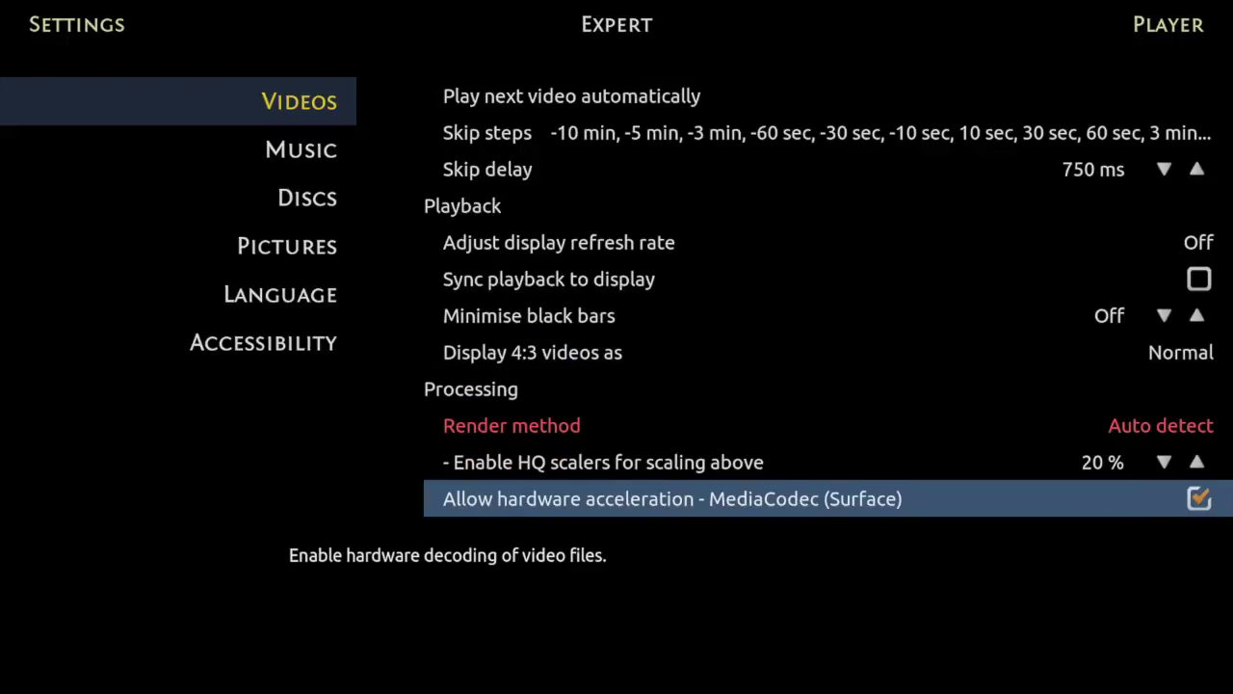
pyautogui.press('Down')
pyautogui.press('Up')
pyautogui.press('Up')
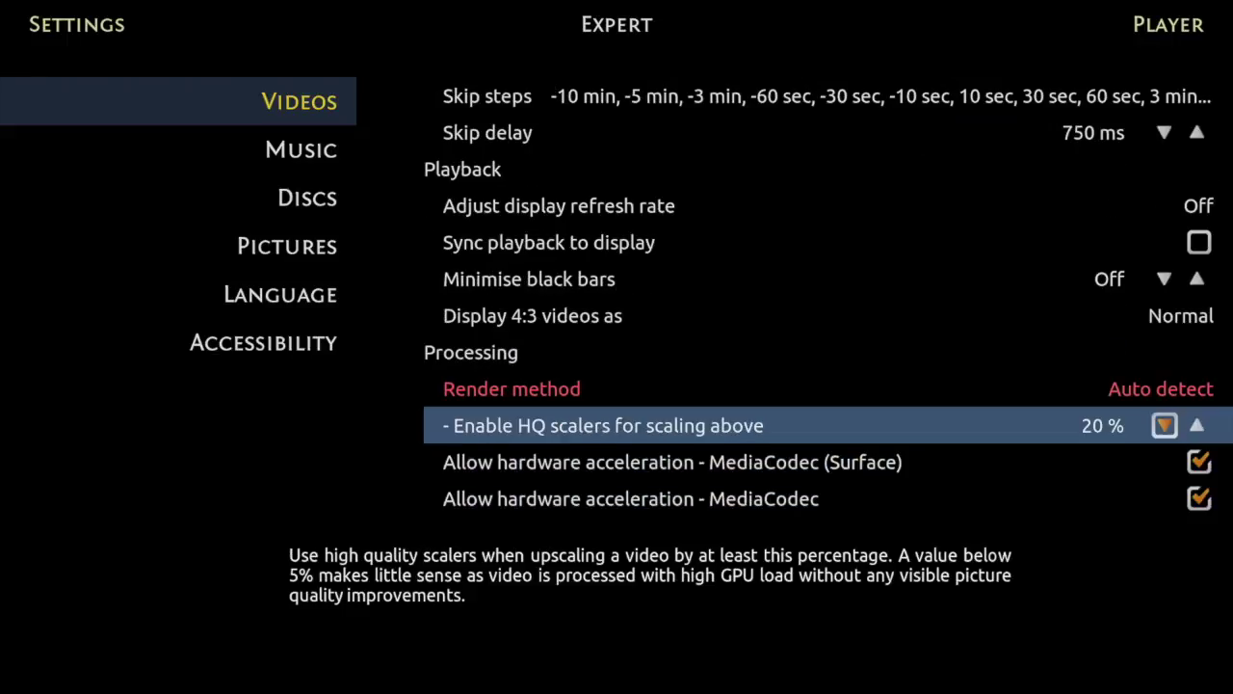